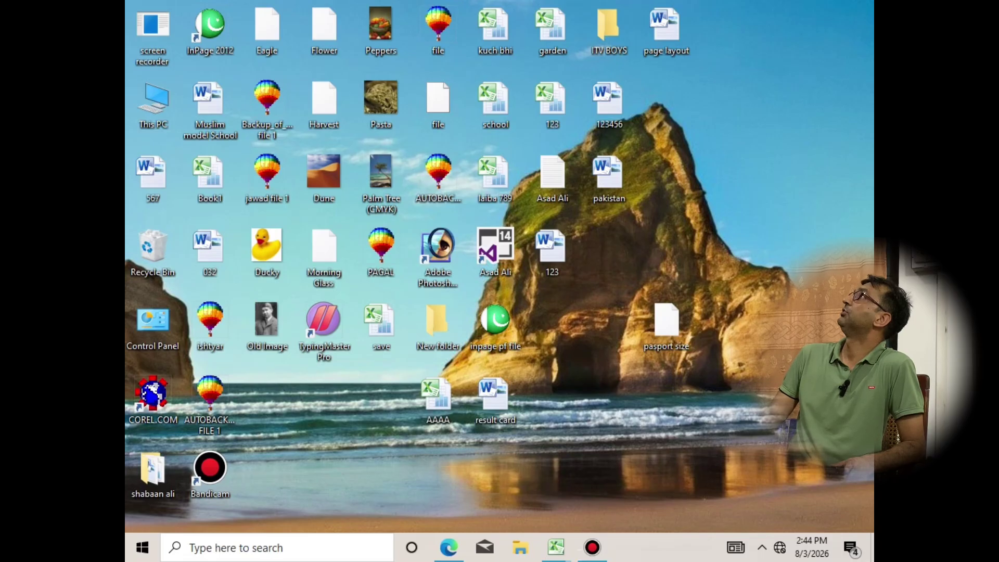
Step: Launch Microsoft Word with the run command winword and dismiss the activation wizard
key(super+r)
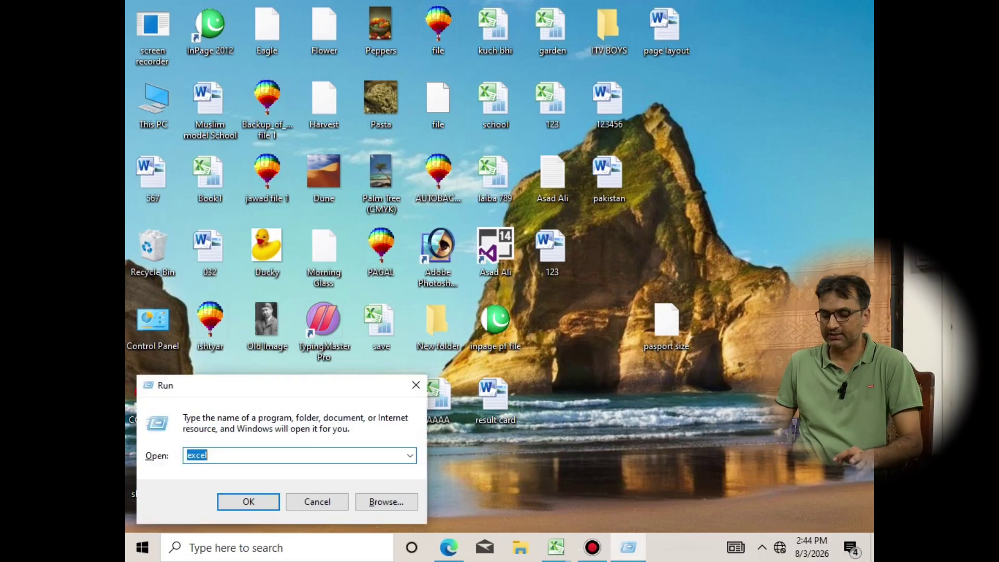
key(BackSpace)
text(WINW)
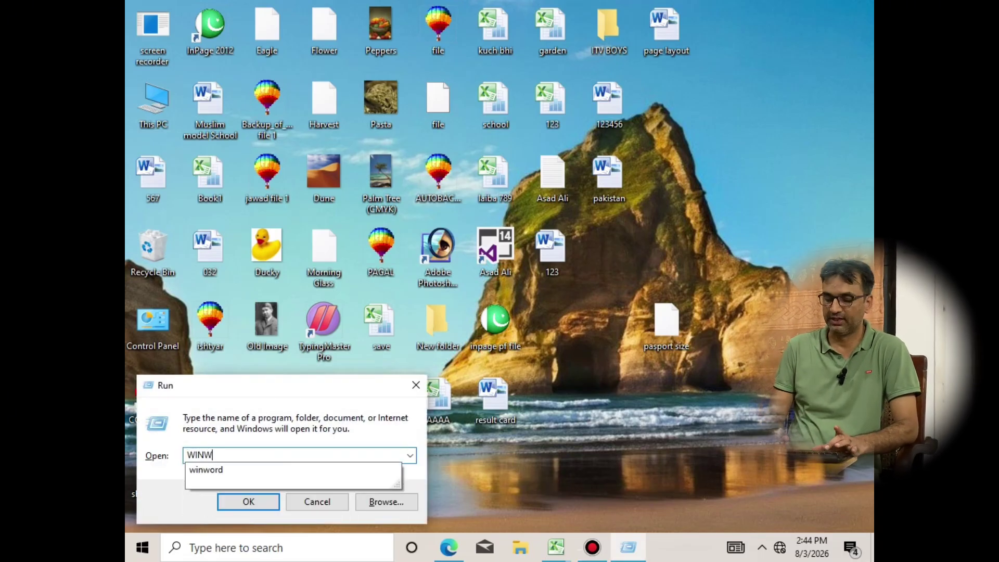
text(ORD)
key(Return)
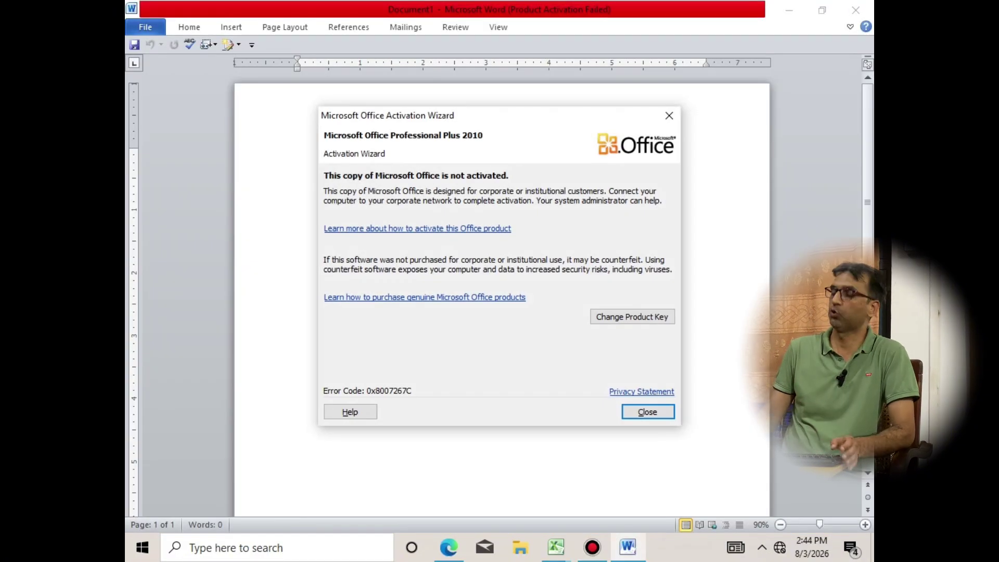
key(Return)
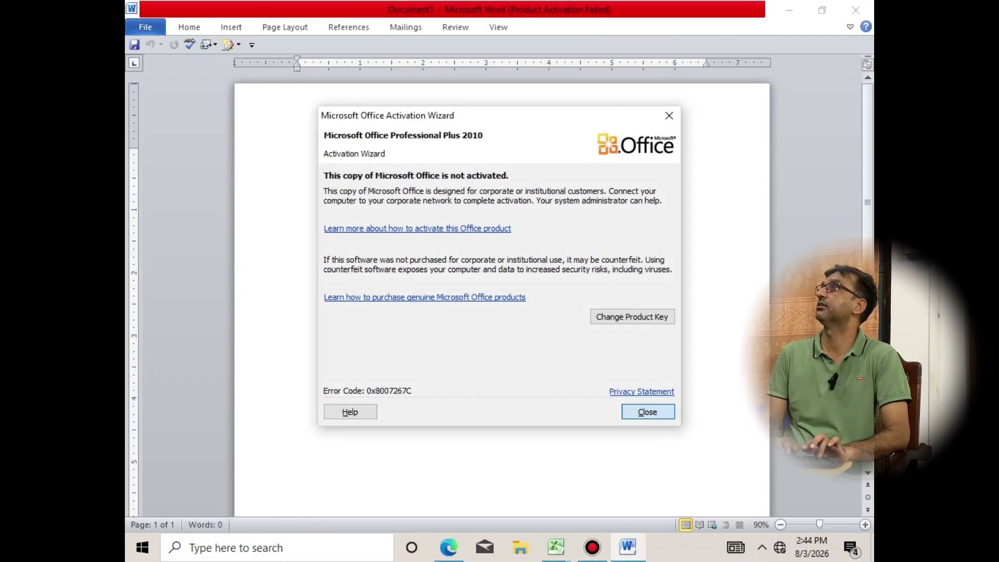
Step: Enter the heading lines "Result card" and "Unique school" in the blank document
text(res)
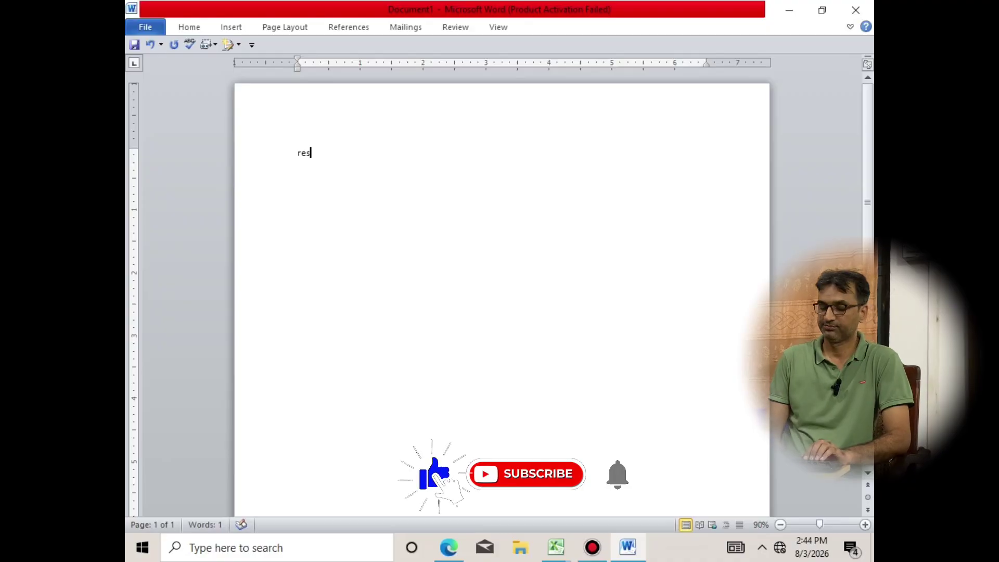
text(ult card)
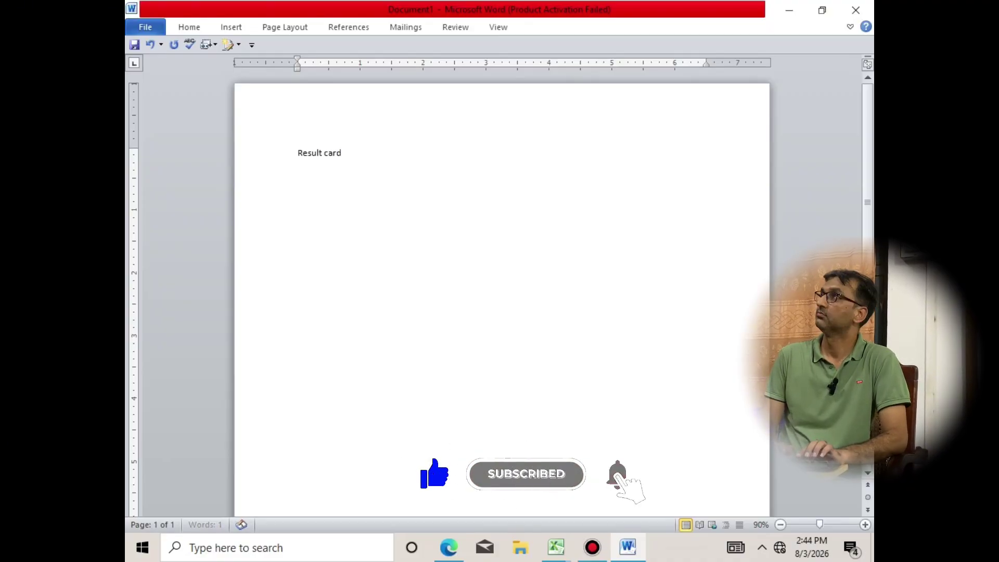
key(Return)
text(u)
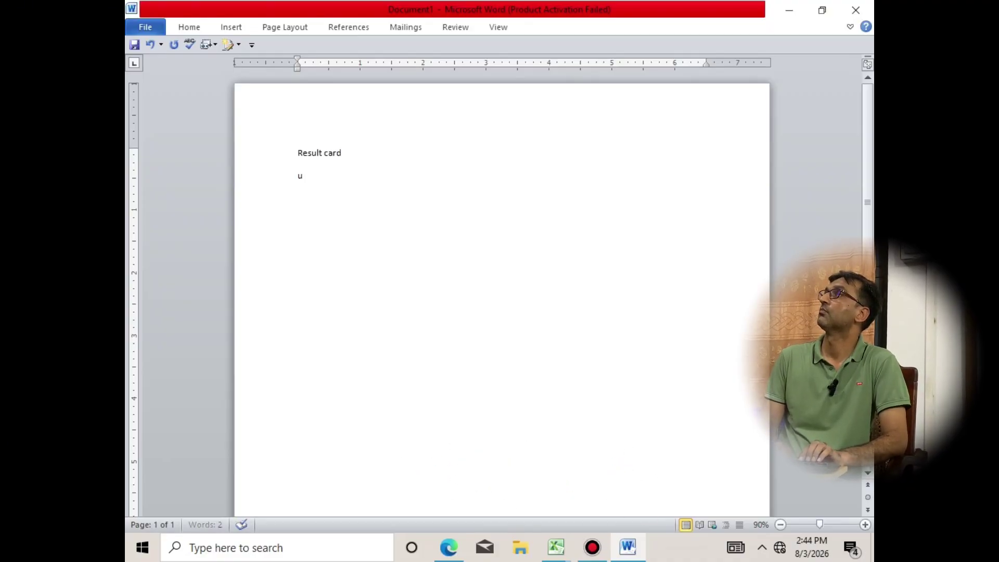
text(nique school)
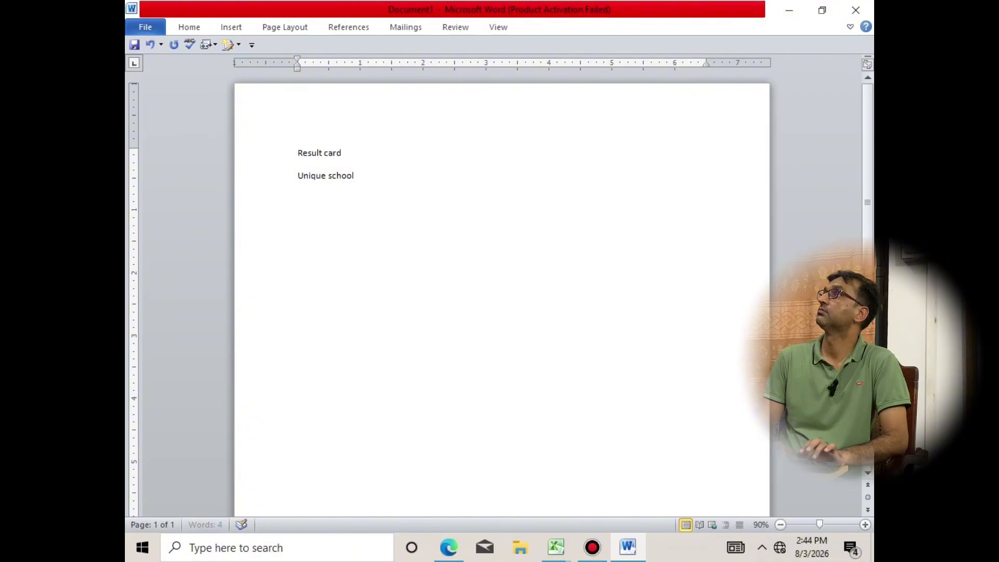
Step: Add a third line reading "Roll no" below "Unique school"
key(Return)
text(toll)
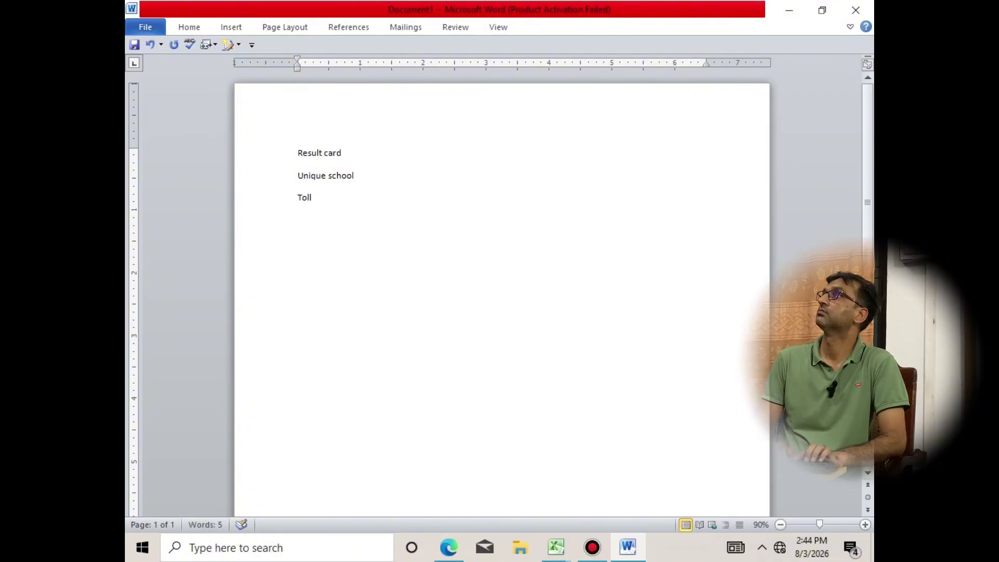
key(BackSpace)
key(BackSpace)
key(BackSpace)
text(t)
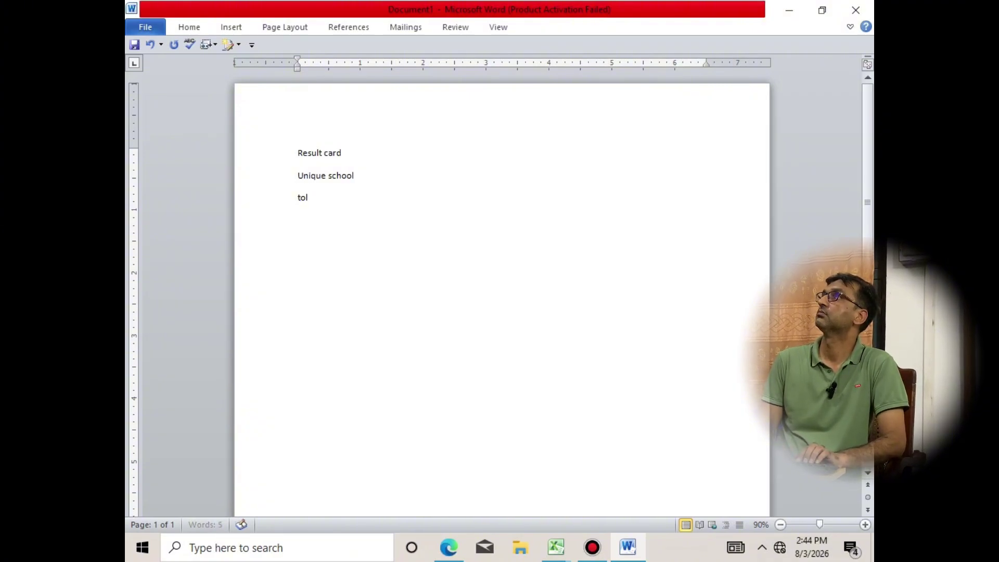
key(BackSpace)
key(BackSpace)
text(oll no)
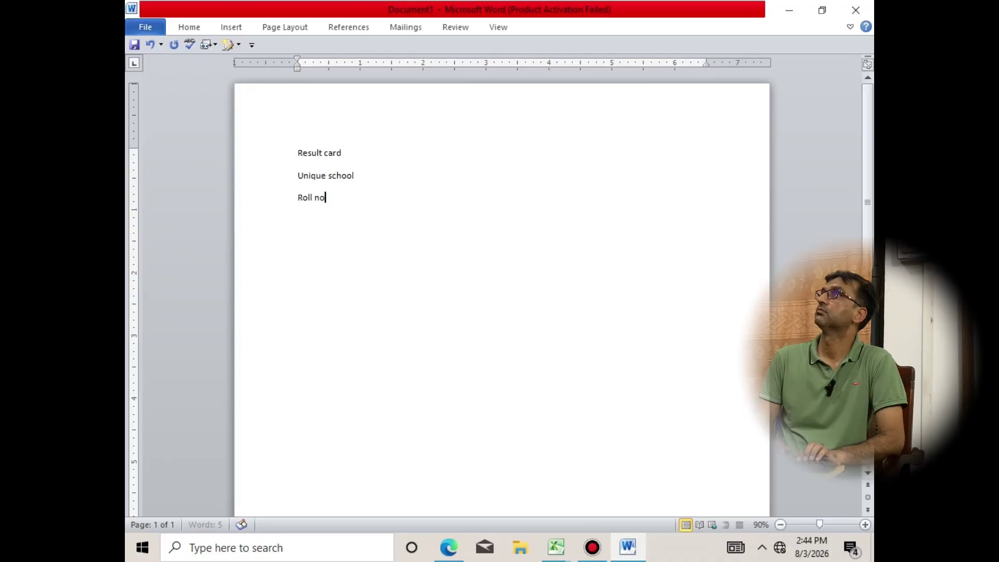
Step: Add the lines "Name", "E", "U" and "M" below "Roll no", each in its own paragraph
key(Return)
text(Name)
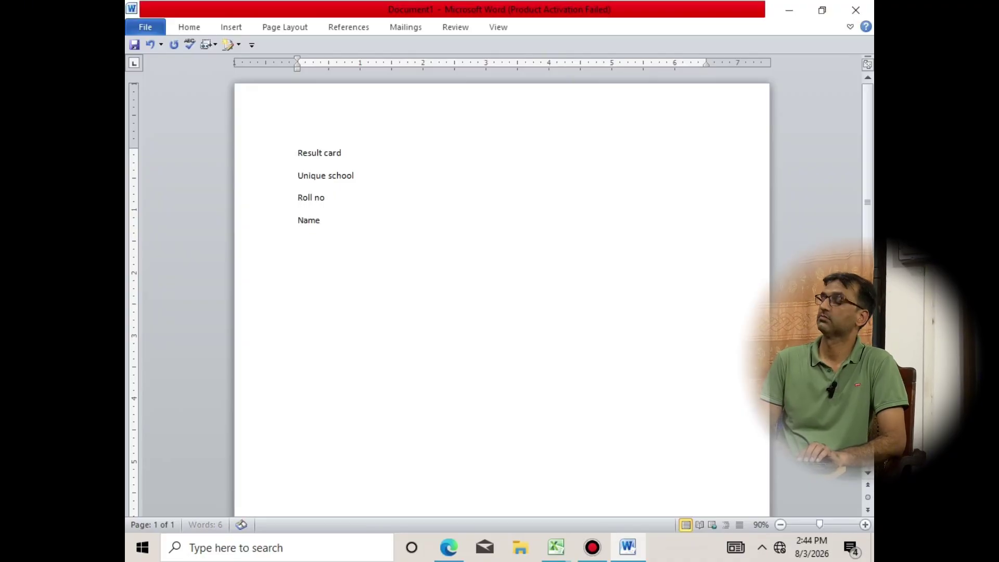
key(Return)
text(E)
key(Return)
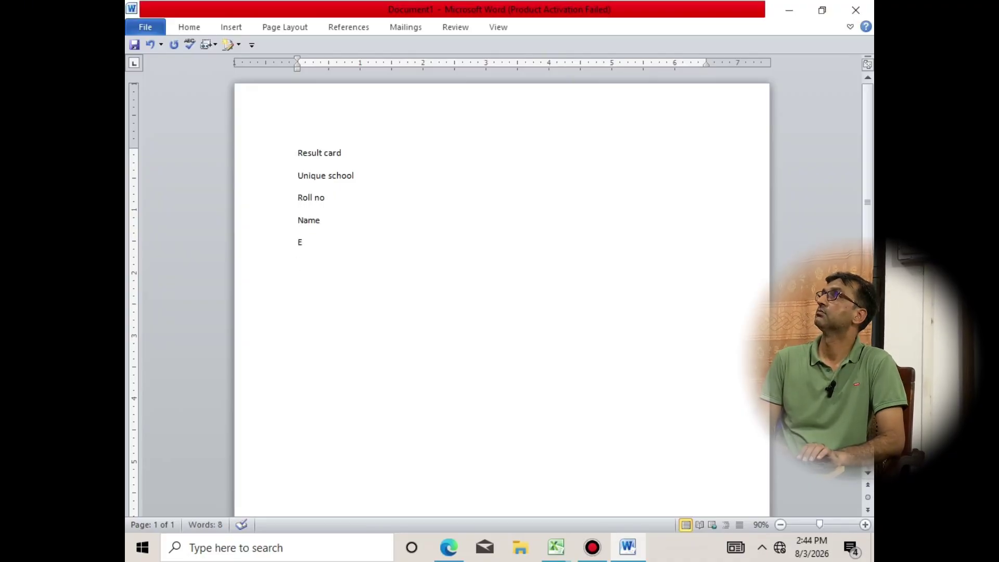
text(um)
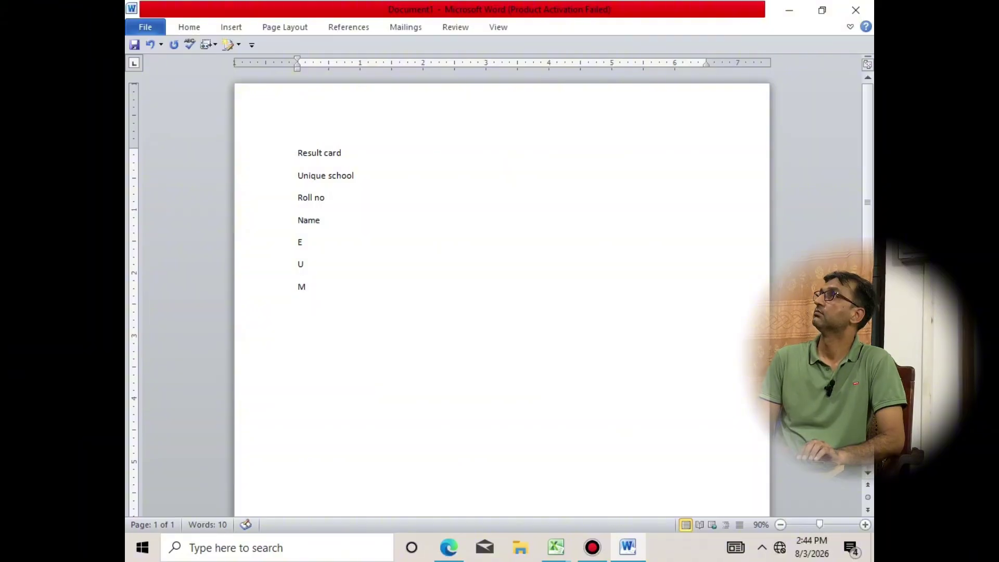
key(Return)
Step: Enlarge the font size of the whole document's text by several increments
key(ctrl+a)
key(ctrl+shift+period)
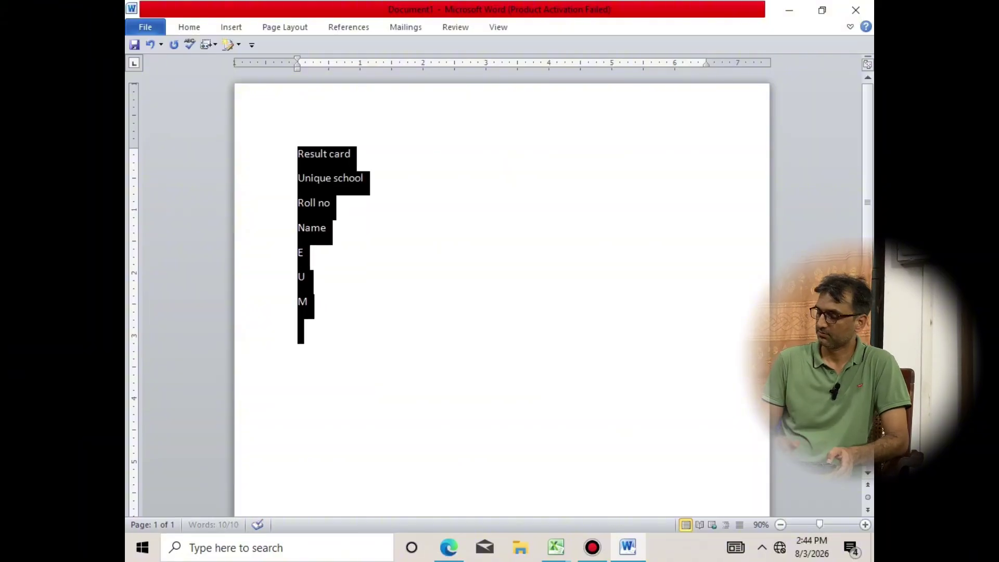
key(ctrl+shift+period)
key(ctrl+shift+period)
key(ctrl+shift+period)
key(ctrl+shift+period)
key(ctrl+shift+period)
key(ctrl+shift+period)
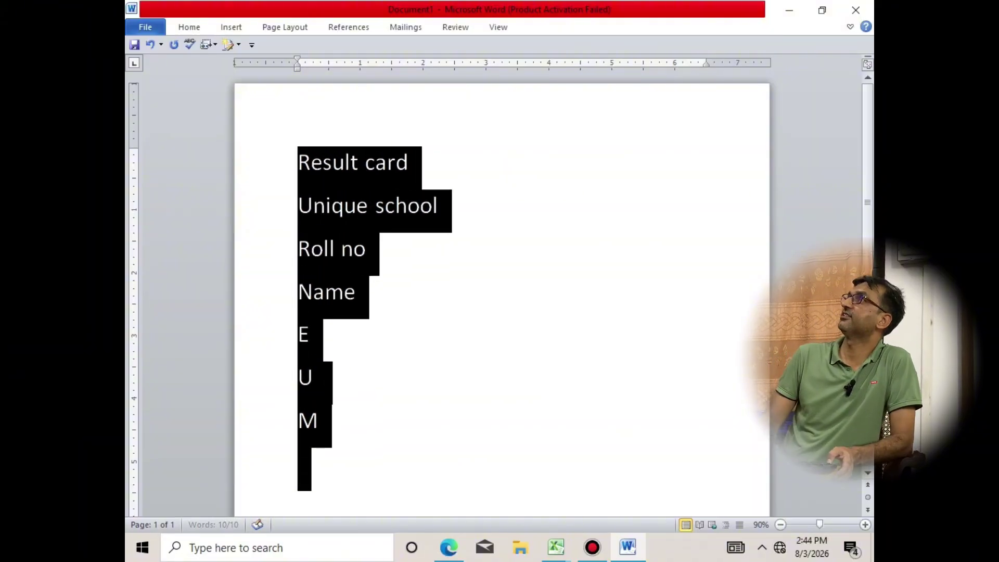
key(ctrl+shift+period)
key(ctrl+shift+period)
key(ctrl+shift+period)
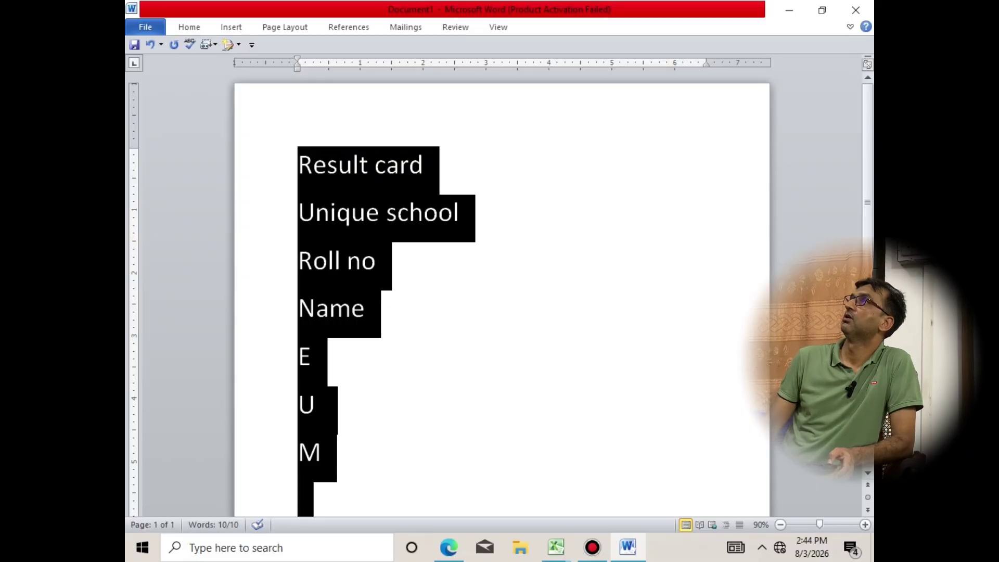
Step: Center the first two lines, "Result card" and "Unique school"
click(364, 308)
key(ctrl+Home)
key(shift+Down)
key(shift+Down)
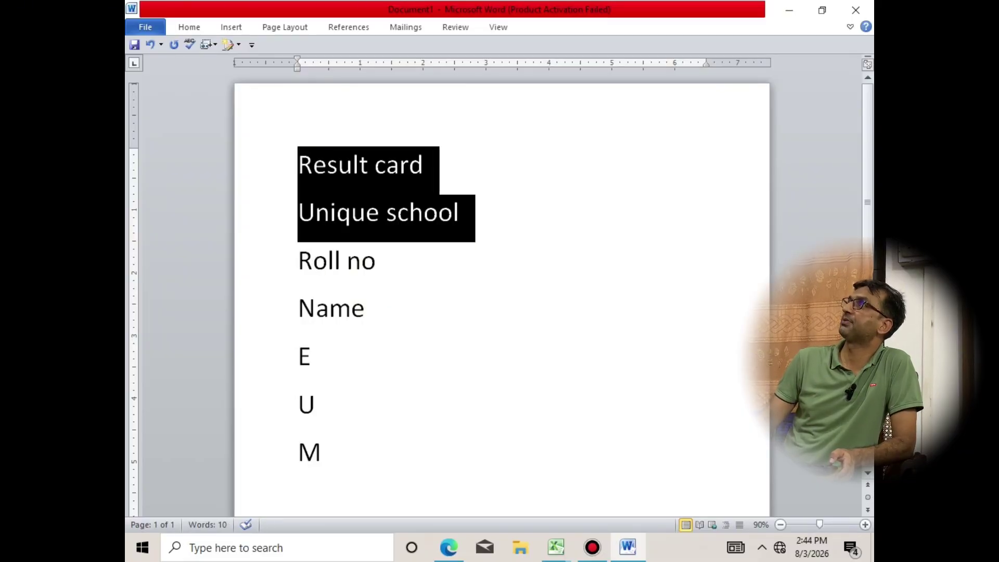
key(ctrl+e)
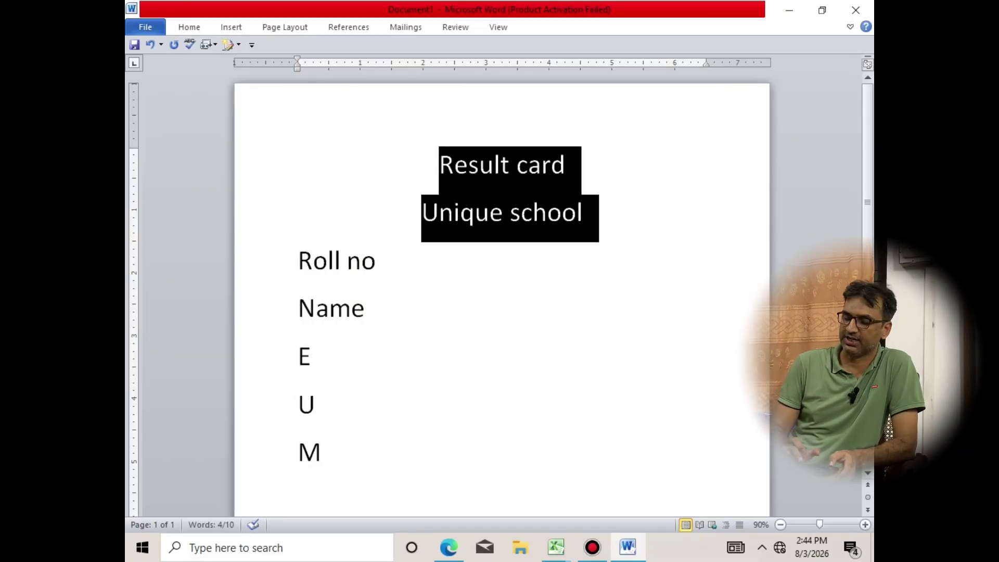
Step: Format the two centered heading lines as uppercase, bold and underlined
key(shift+F3)
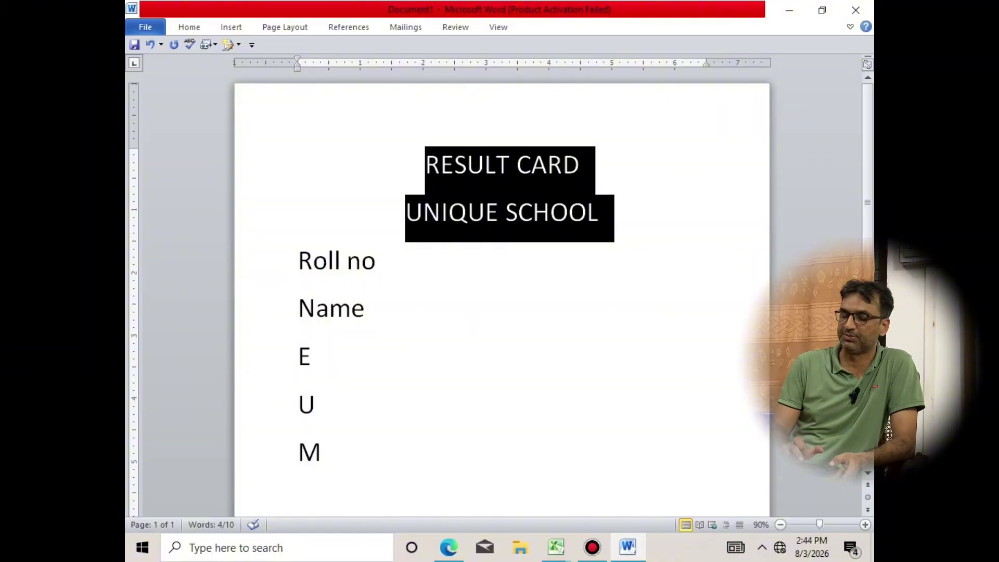
key(ctrl+b)
key(ctrl+u)
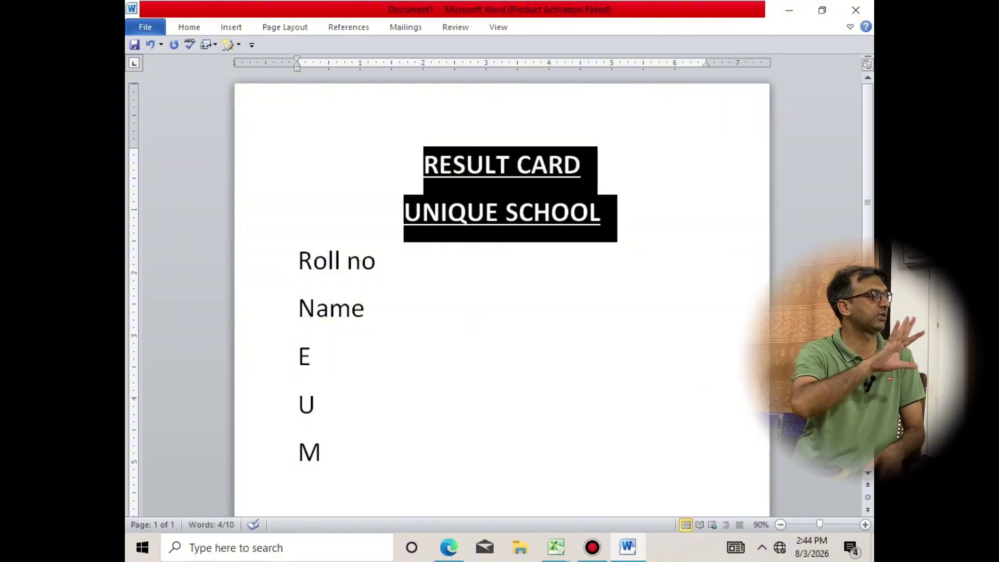
Step: Save the document to the Desktop as "r and d" and close Word
key(ctrl+s)
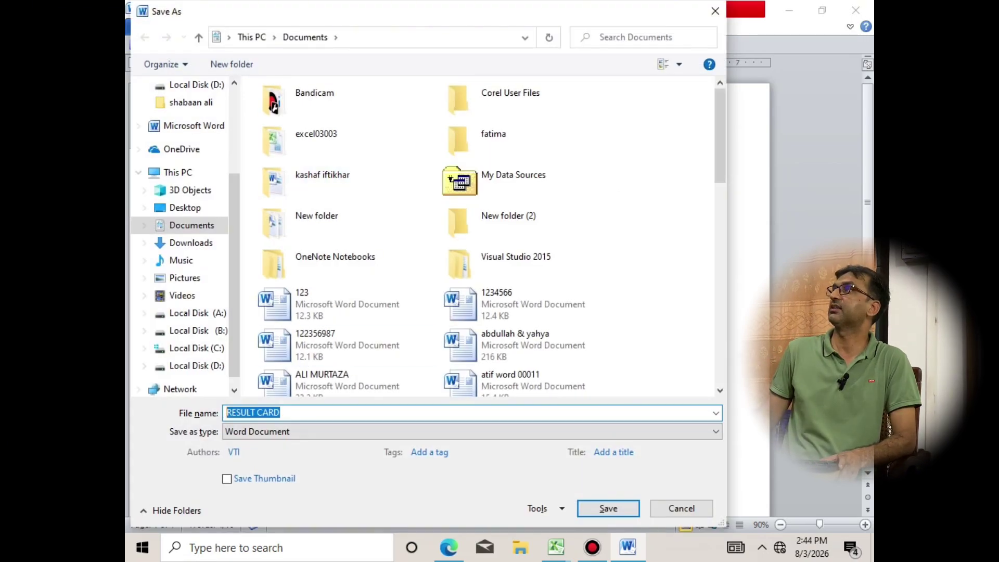
key(BackSpace)
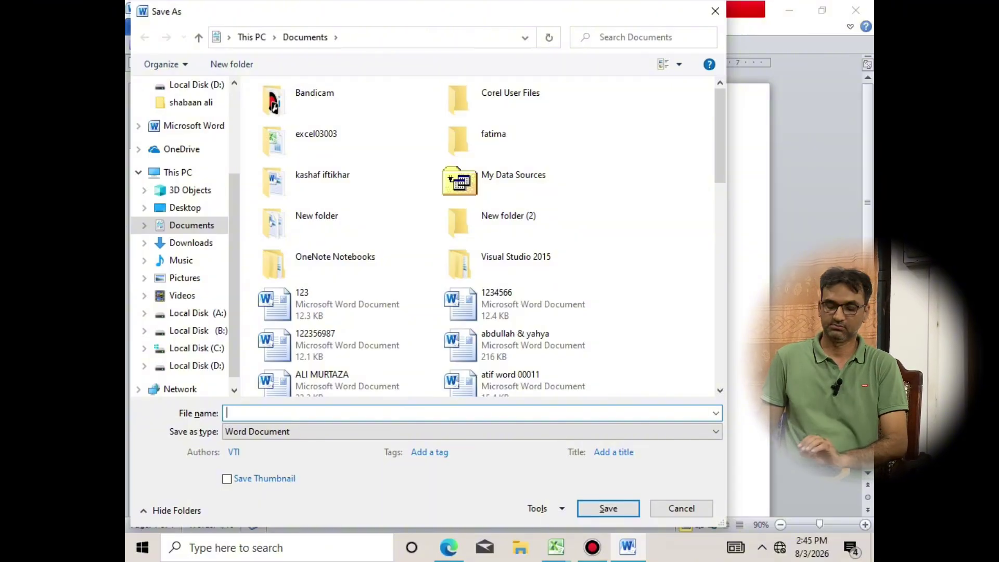
text(r)
key(BackSpace)
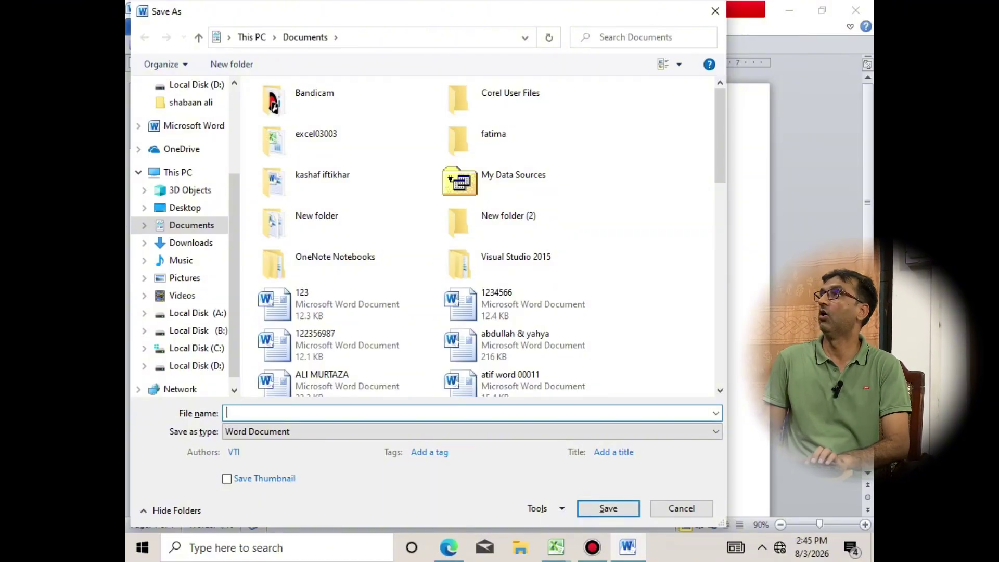
text(r)
key(BackSpace)
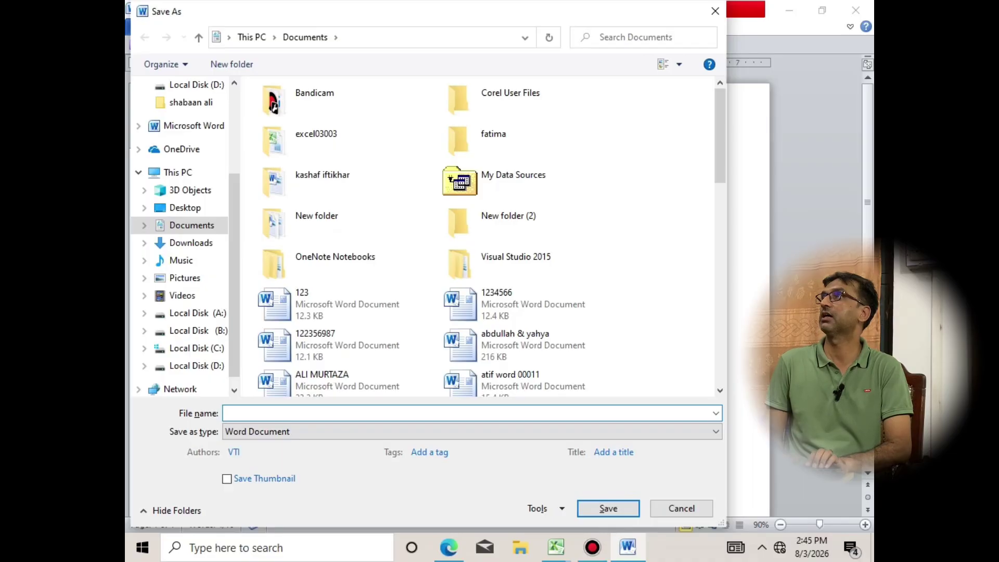
text(r and )
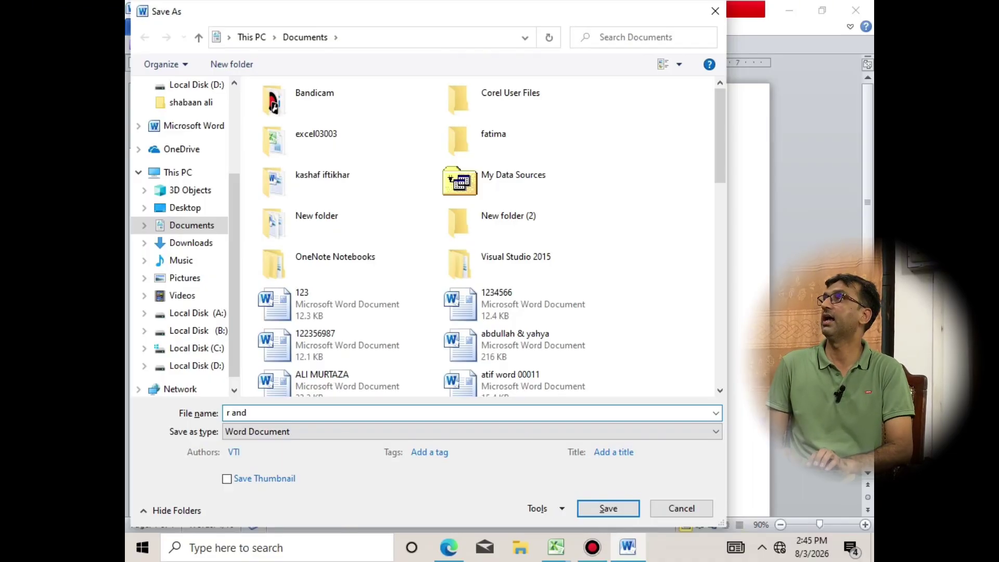
text(d)
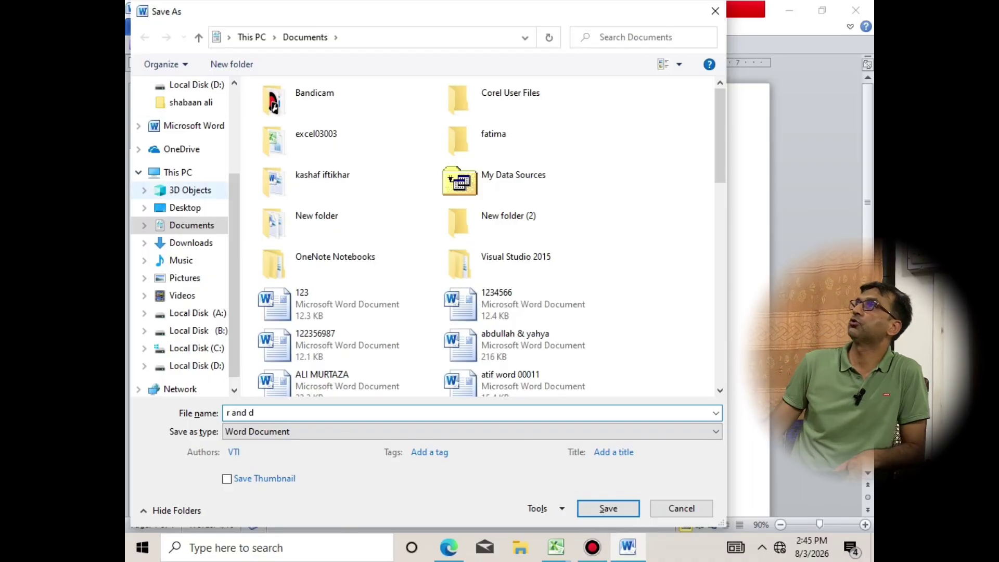
click(184, 208)
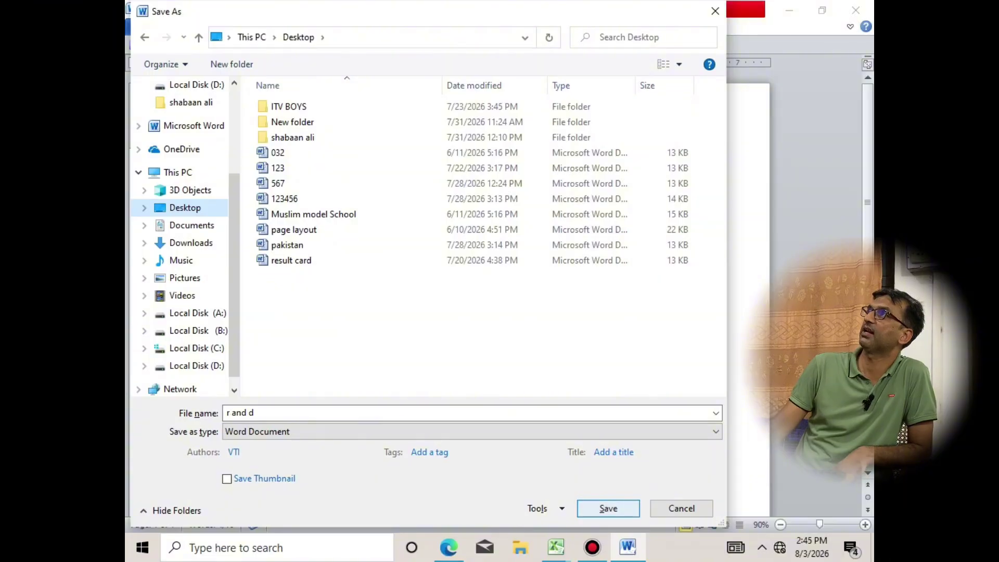
click(608, 508)
click(855, 10)
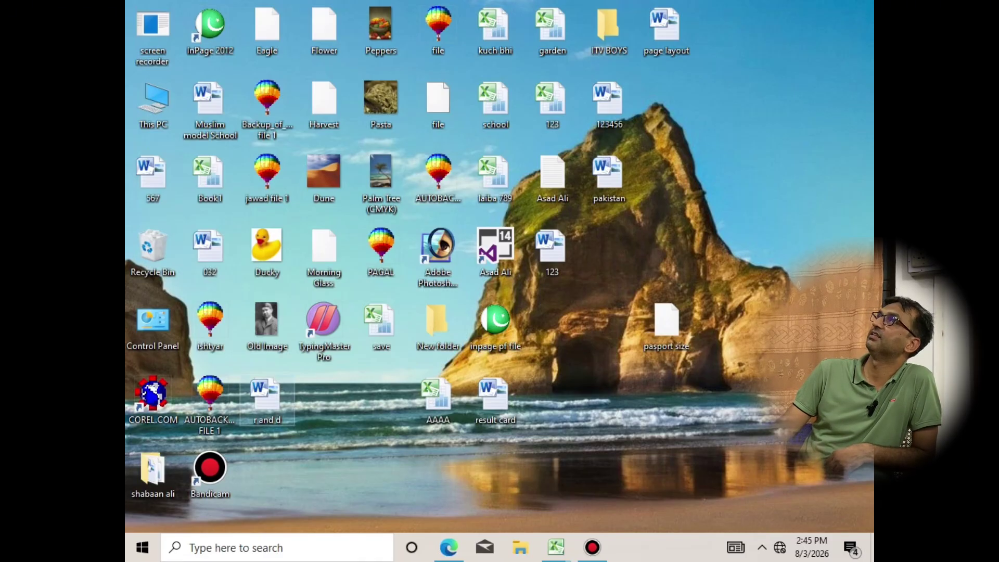
Step: Reopen the "r and d" document from the desktop to check its contents, and close it again
double_click(266, 398)
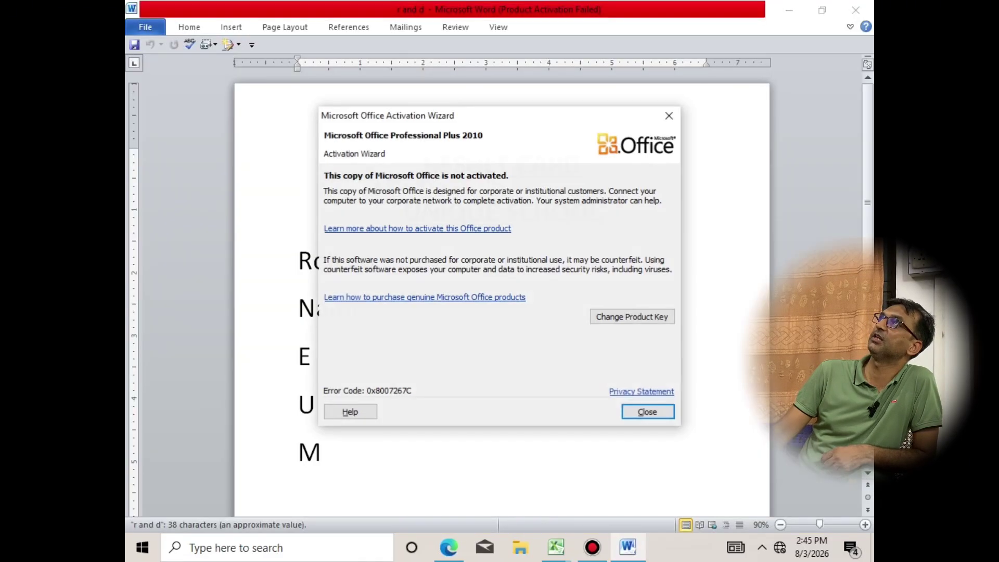
click(670, 116)
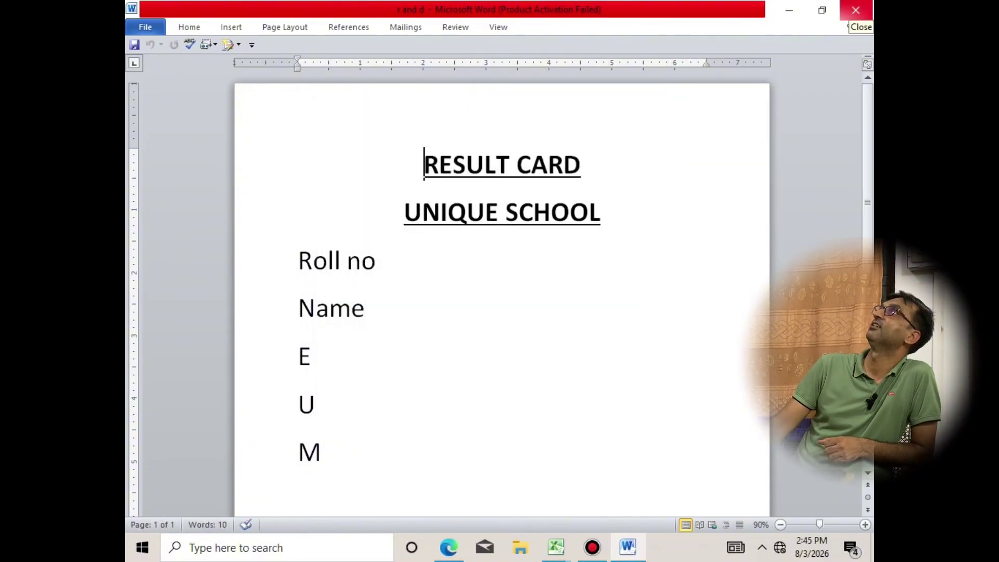
click(856, 10)
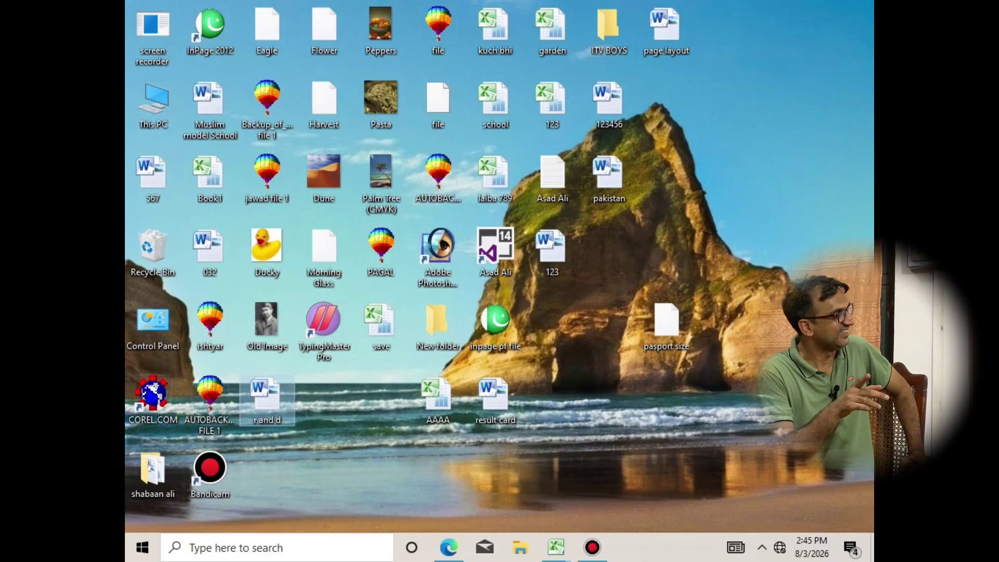
Step: Launch Microsoft Excel with a blank workbook using the run command excel
key(super+r)
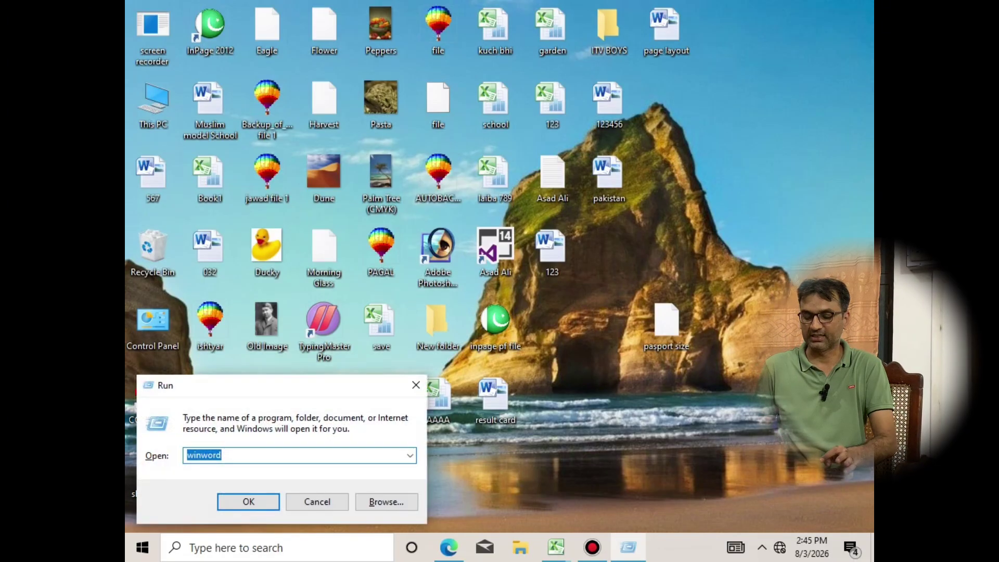
text(excel)
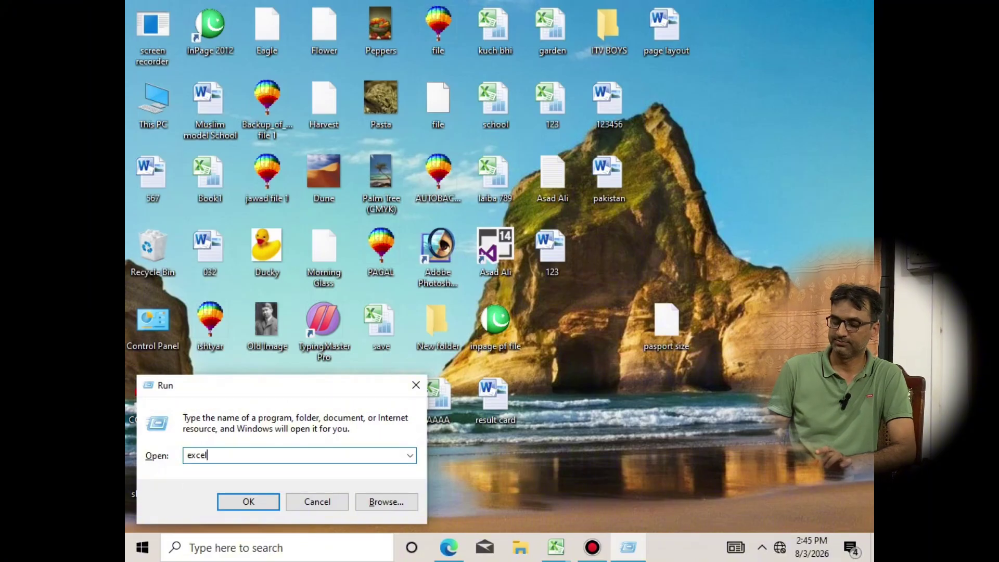
key(Return)
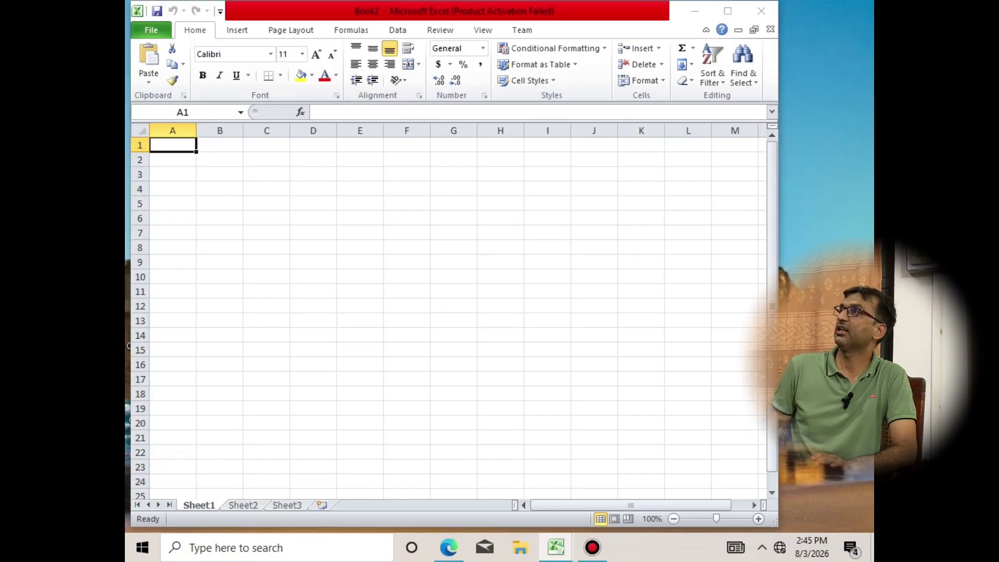
Step: Enter the column headings roll no, name, eng and urdu in cells A1 to D1
key(Return)
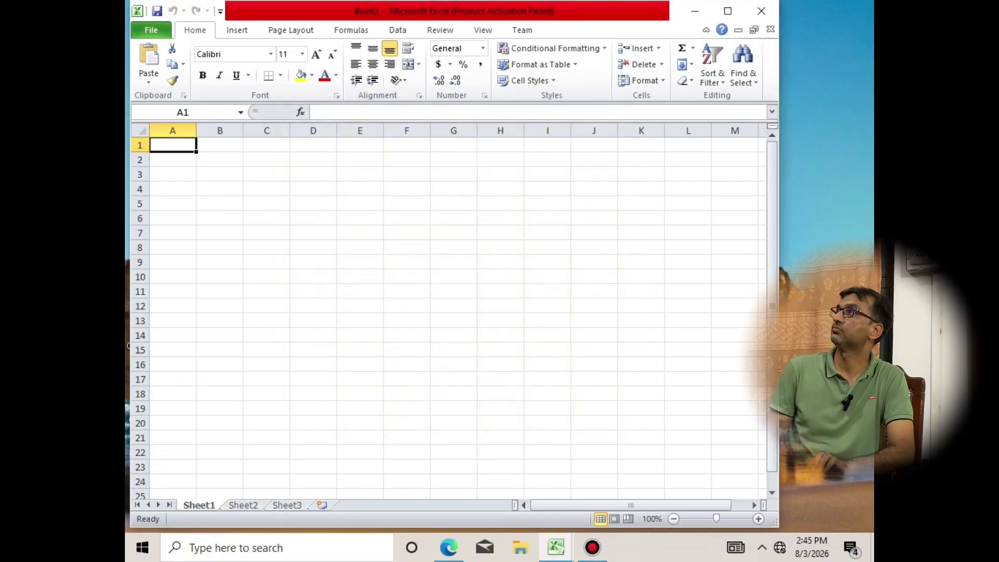
text(roll no)
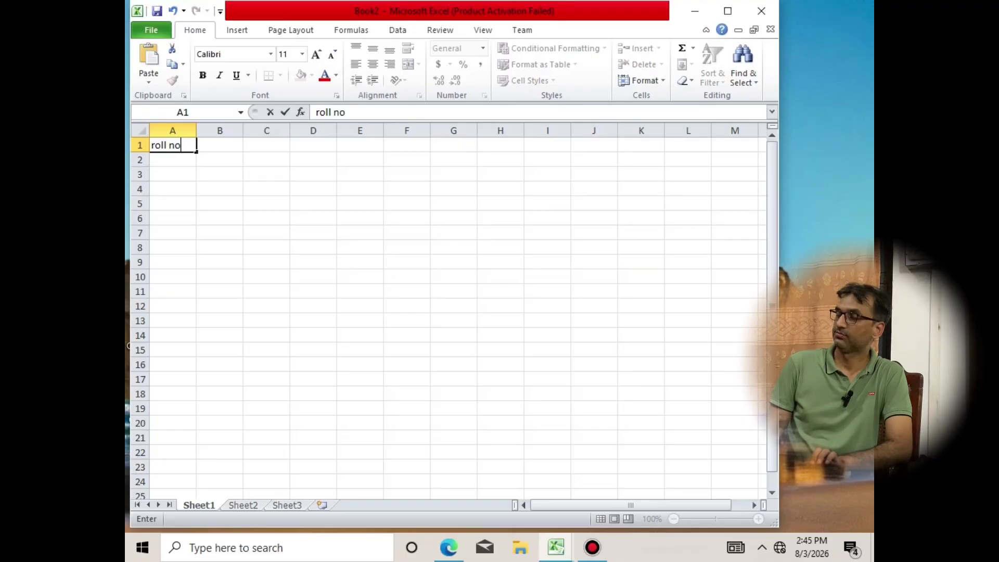
key(Tab)
text(name)
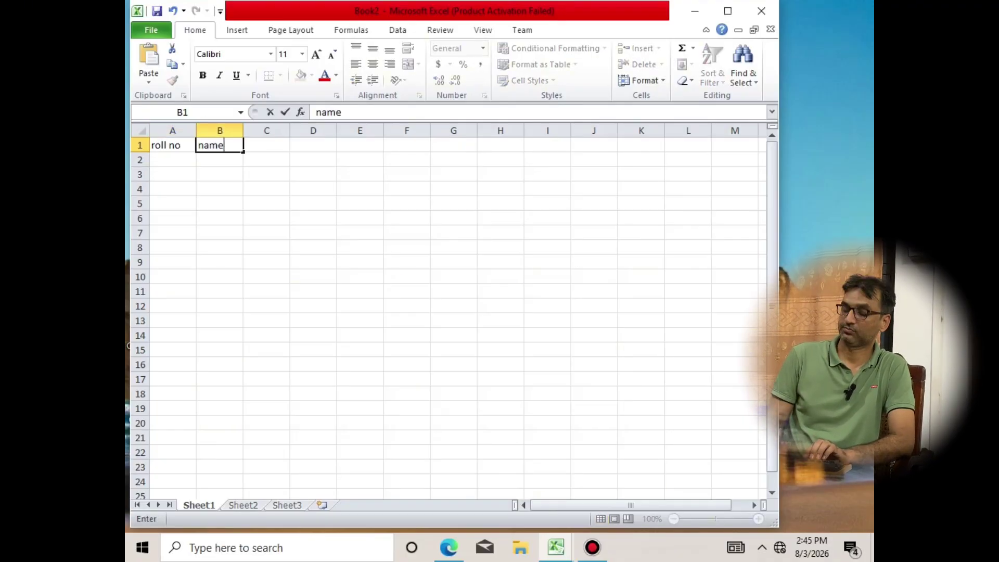
key(Tab)
text(eng)
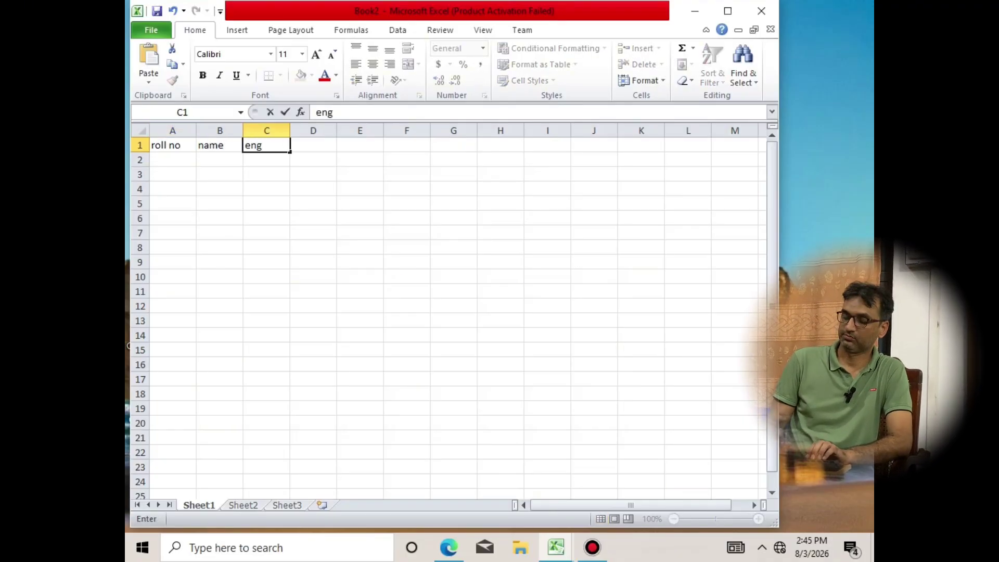
key(Tab)
text(urdu)
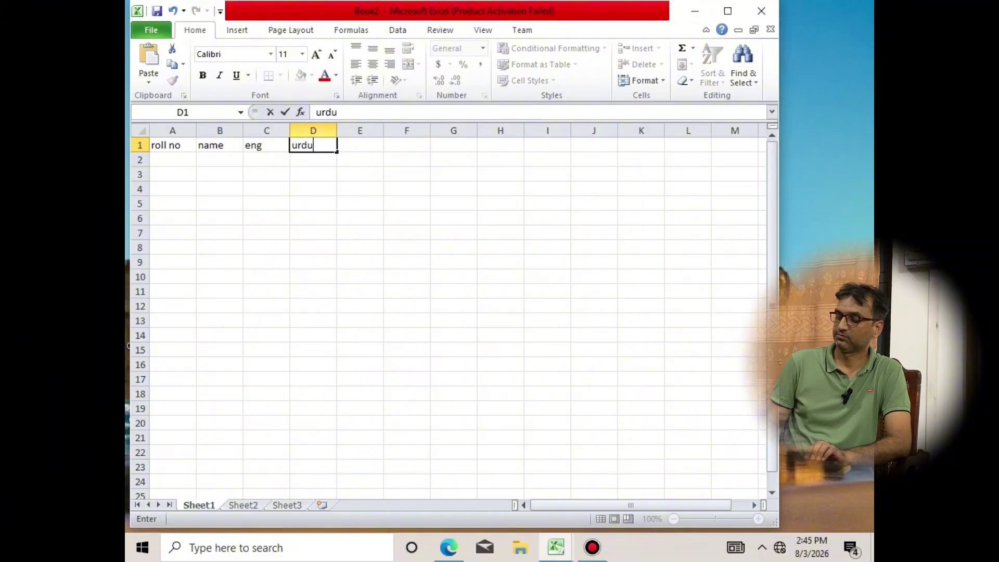
key(Tab)
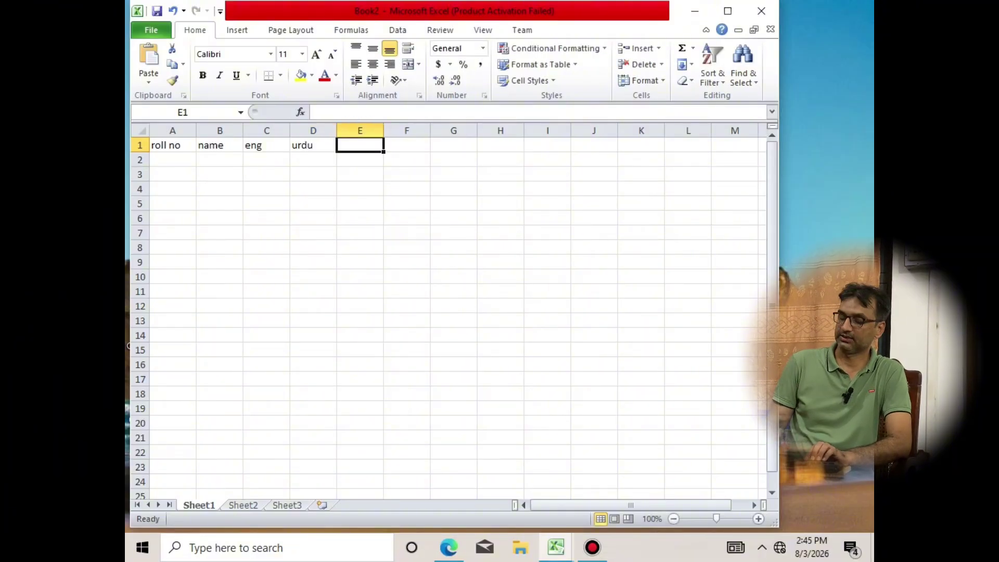
Step: Fill the roll no column with the numbers 1 to 5 in cells A2 to A6
key(Down)
key(Left)
key(Left)
key(Left)
key(Left)
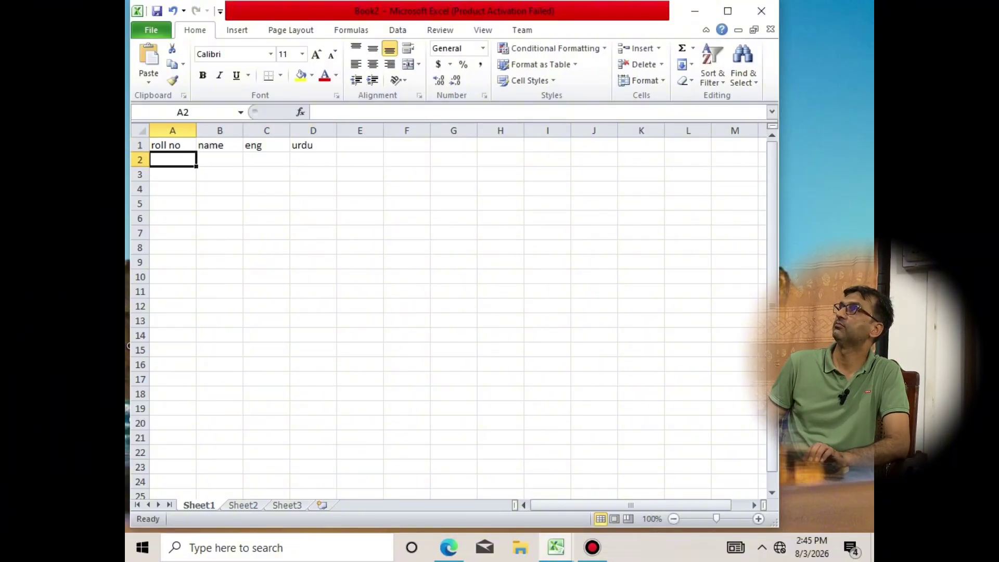
text(1)
key(Return)
text(2)
key(Return)
text(3)
key(Return)
text(4)
key(Return)
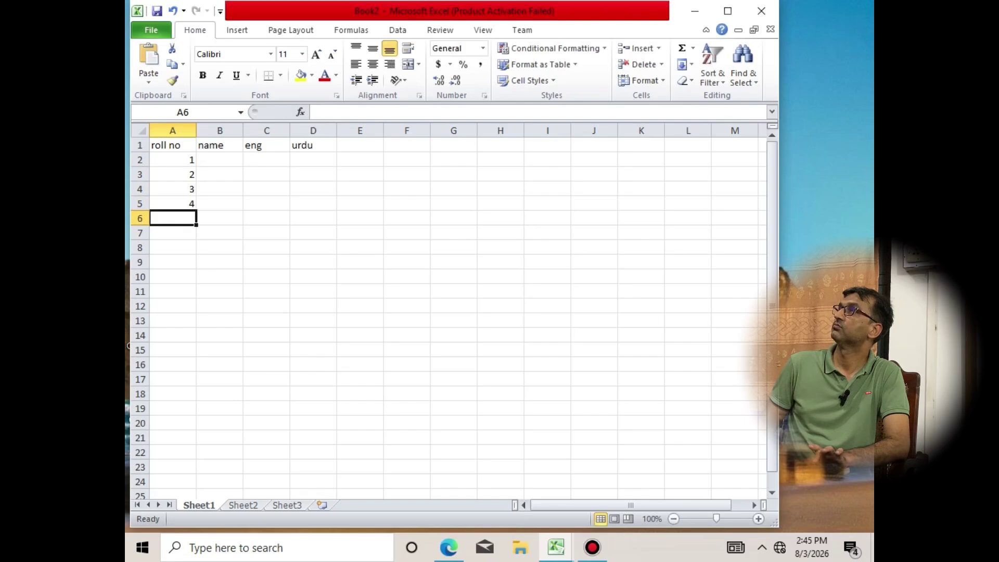
text(5)
key(Tab)
Step: Enter the student names for roll numbers 1 and 2 in cells B2 and B3, correcting the misspelled first name
key(Up)
key(Up)
key(Up)
key(Up)
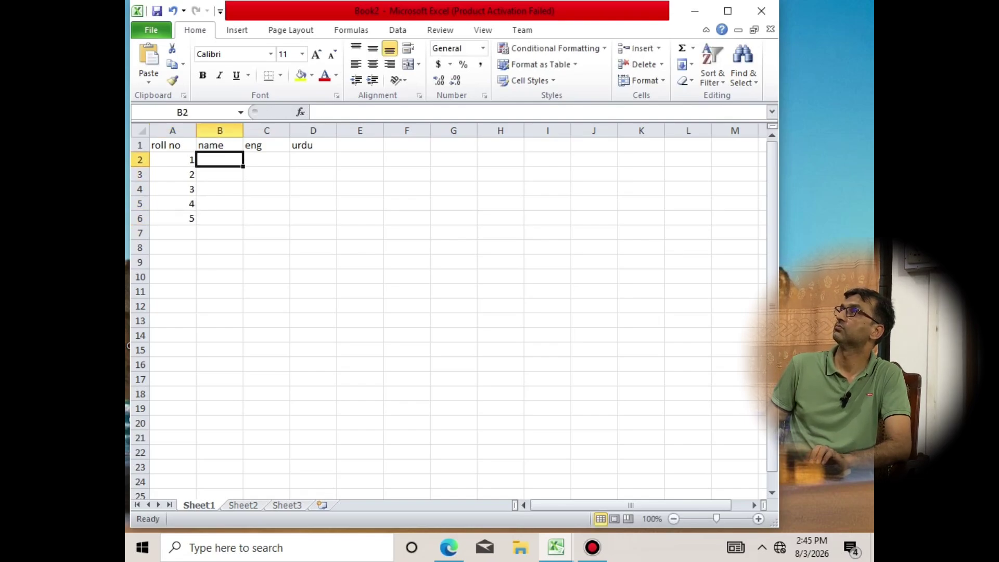
text(alui)
key(Return)
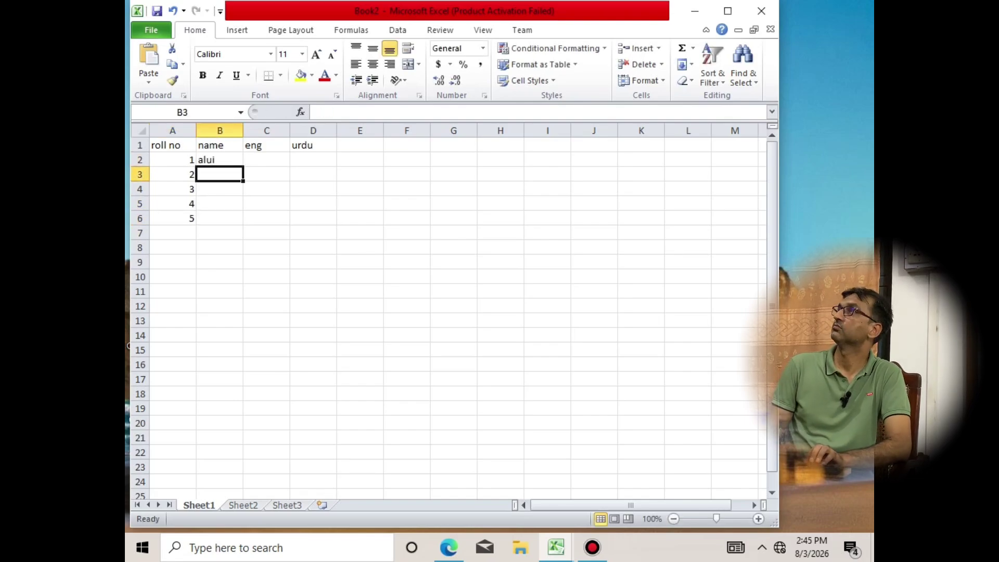
key(Up)
text(ali)
key(Return)
text(asad)
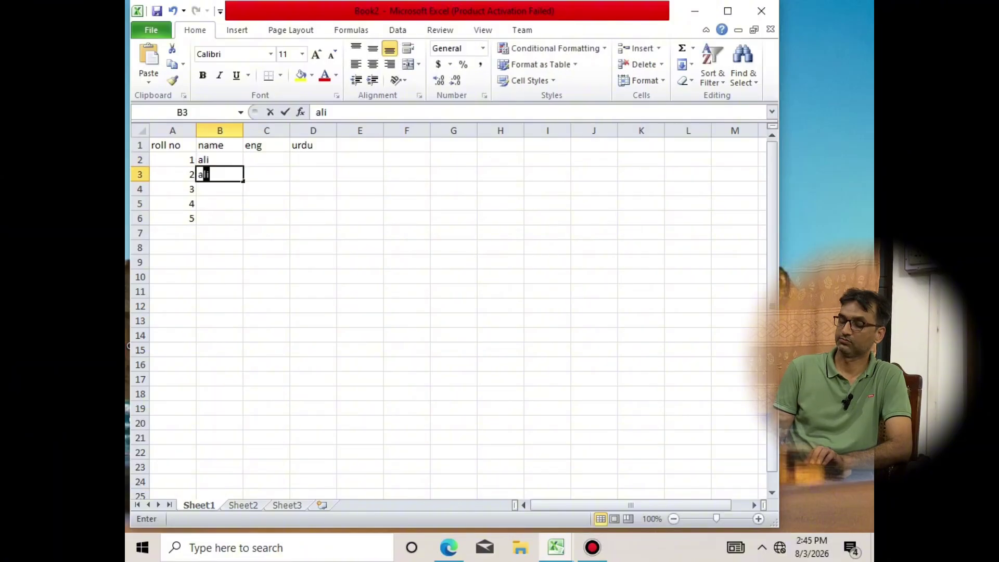
key(Return)
Step: Enter the student names for roll numbers 3 to 5 in cells B4 to B6
text(hanmu)
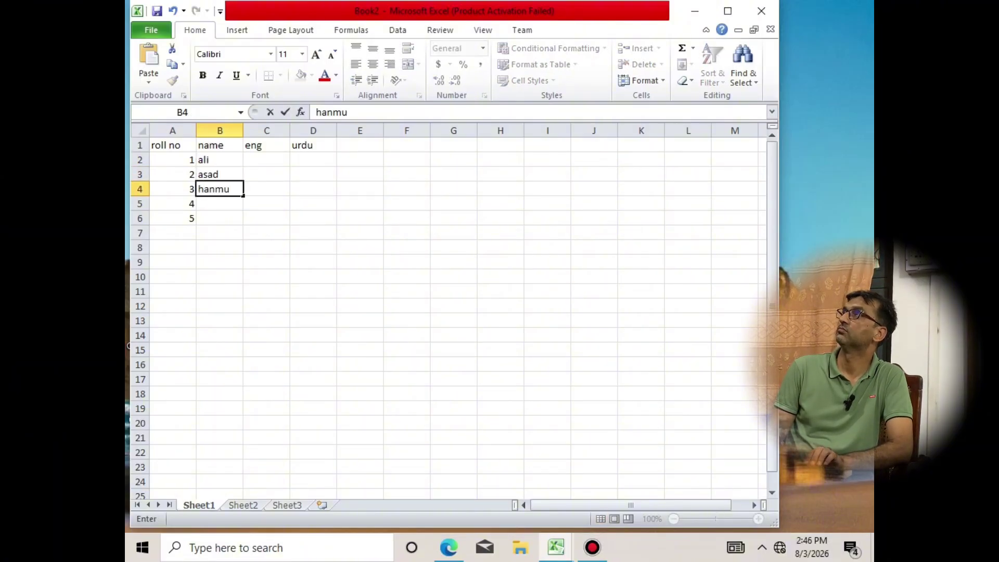
text(yo)
key(Return)
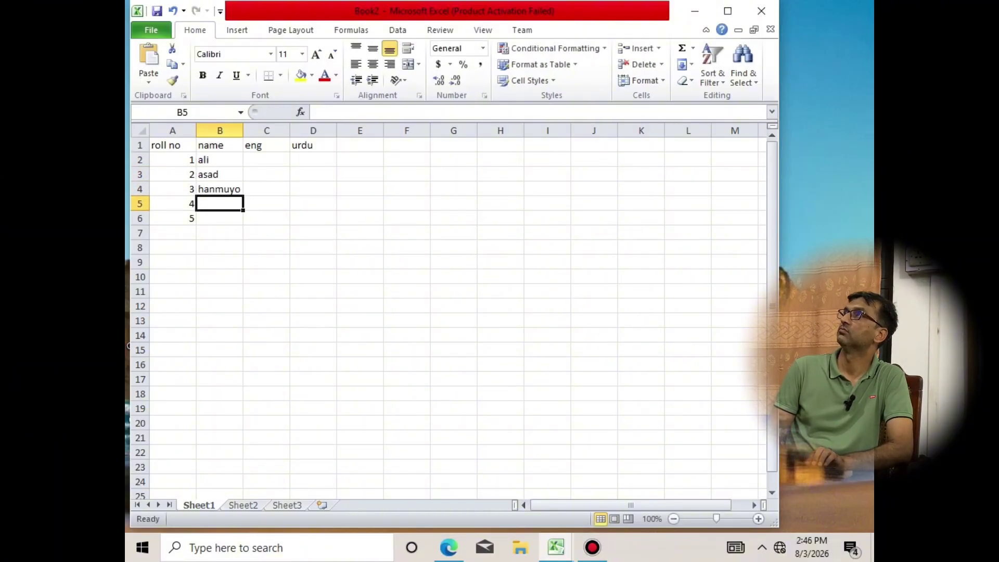
text(jamil)
key(Return)
text(jha)
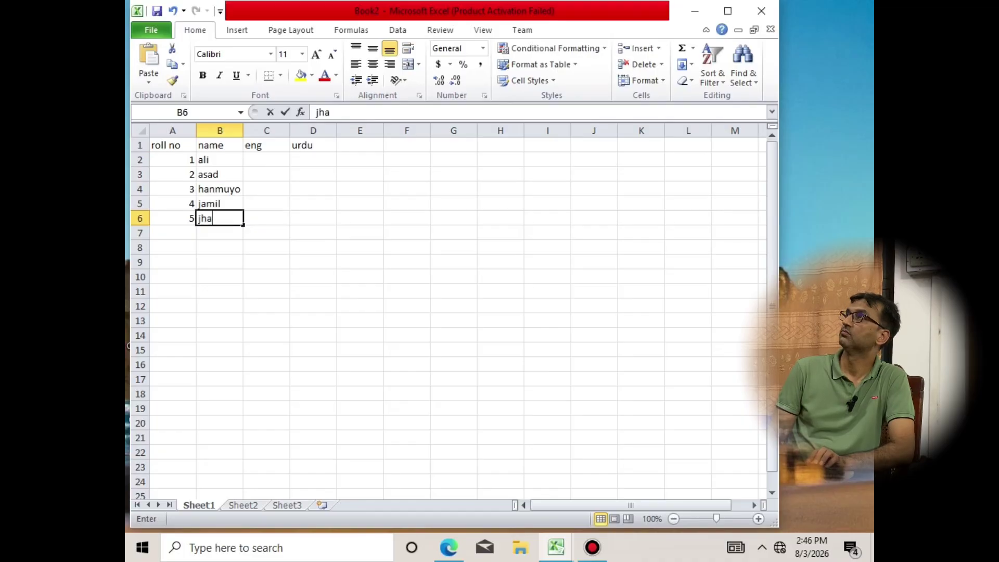
key(BackSpace)
key(BackSpace)
text(aved)
key(Tab)
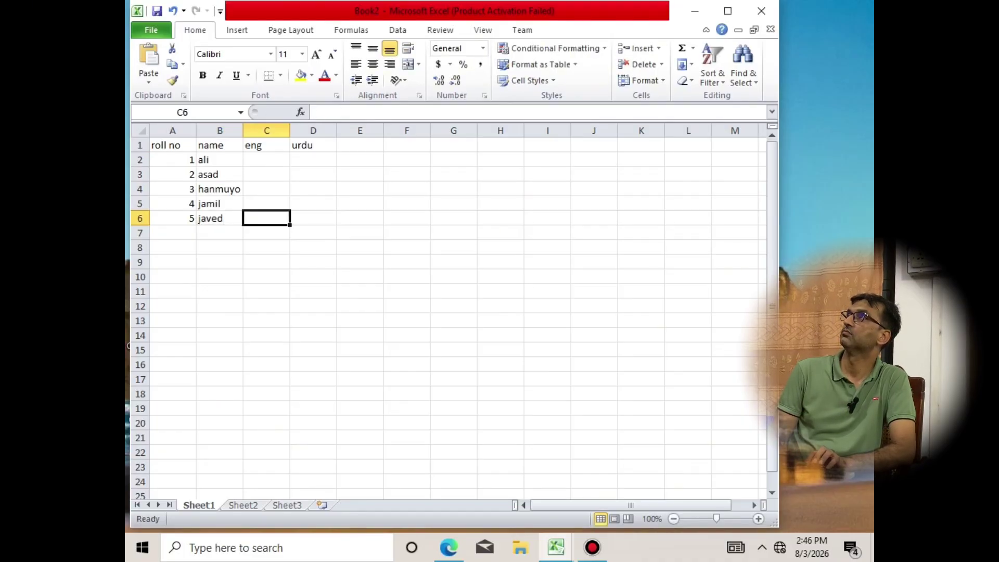
Step: Fill the eng column with the marks 33, 4, 4, 4 and 3 in cells C2 to C6
click(267, 188)
key(Up)
key(Up)
text(33)
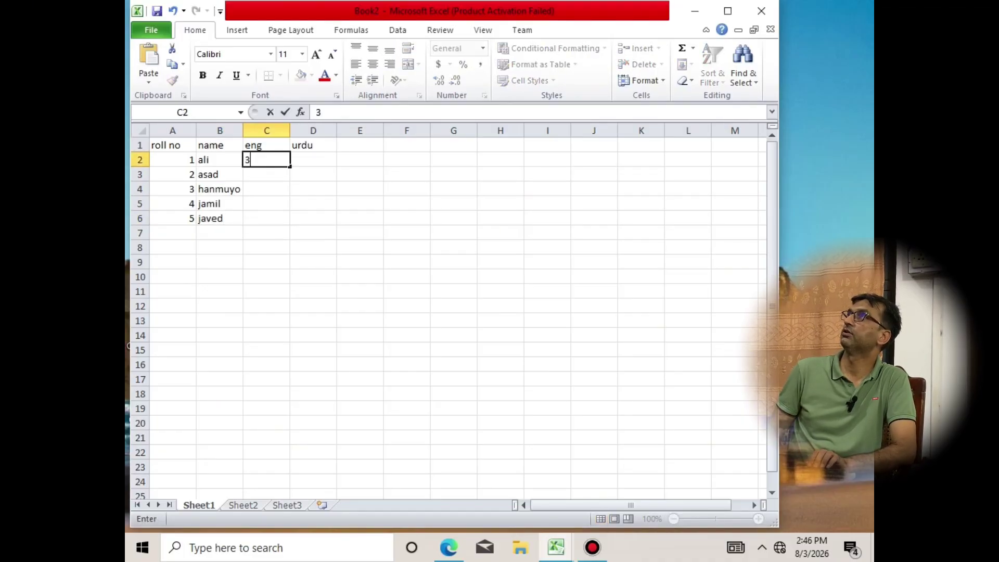
key(Return)
text(4)
key(Return)
text(4)
key(Return)
text(4)
key(Return)
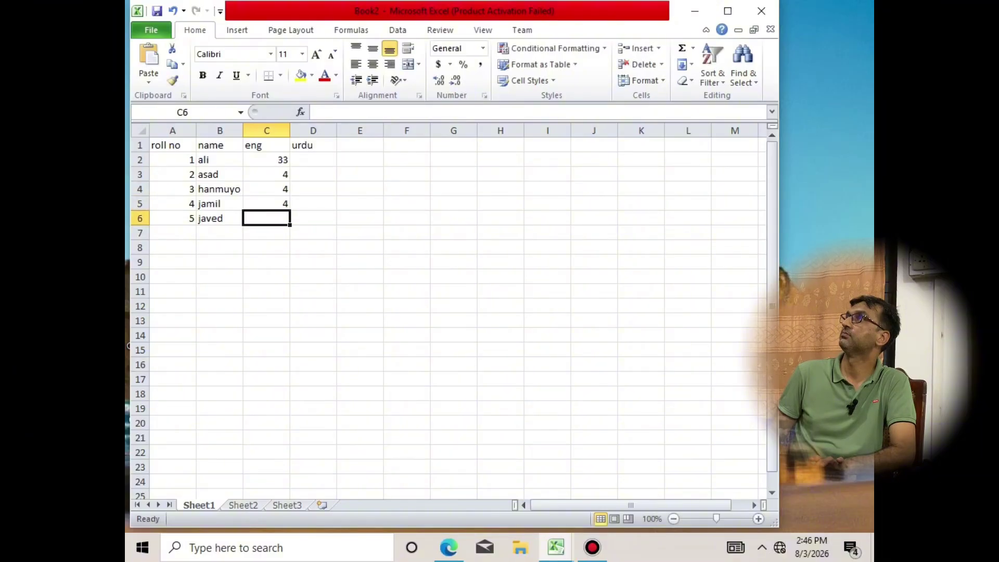
text(3)
key(Tab)
Step: Fill the urdu column with the mark 3 for all five students in cells D2 to D6
key(Up)
key(Up)
key(Up)
key(Up)
text(3)
key(Return)
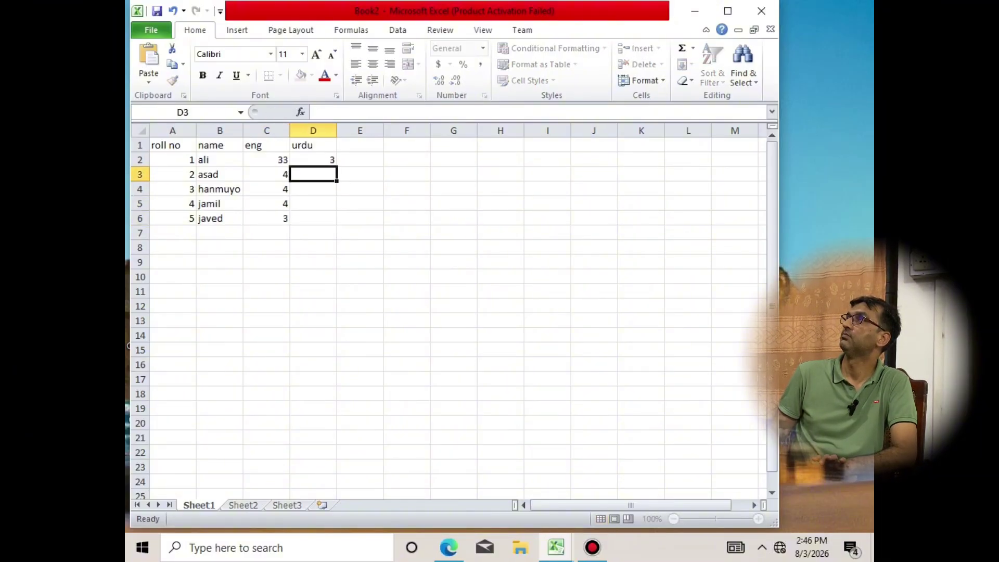
text(3 3 3)
key(Return)
key(Return)
key(Up)
text(3)
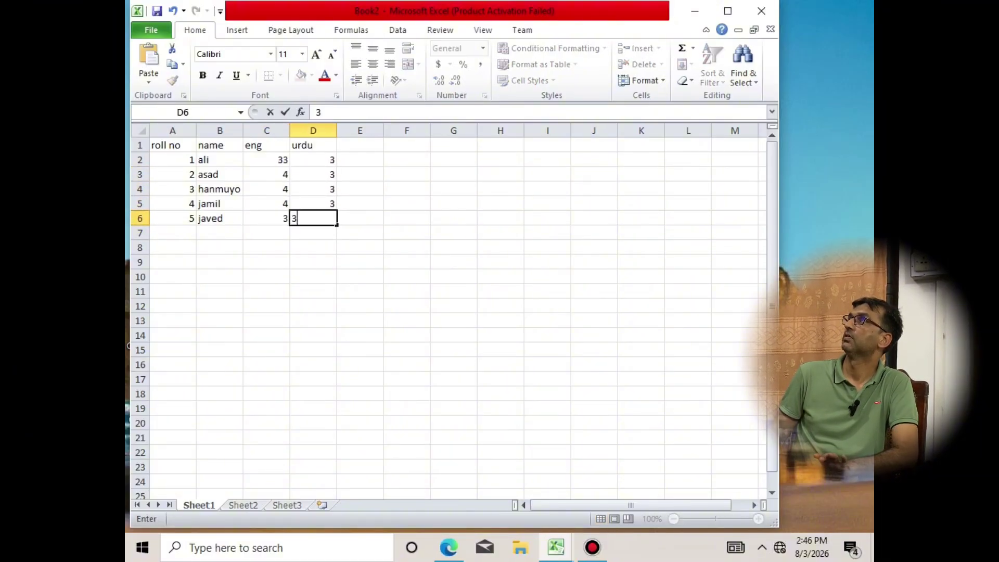
key(Return)
Step: Save the workbook to the Desktop as "32 chock"
key(ctrl+s)
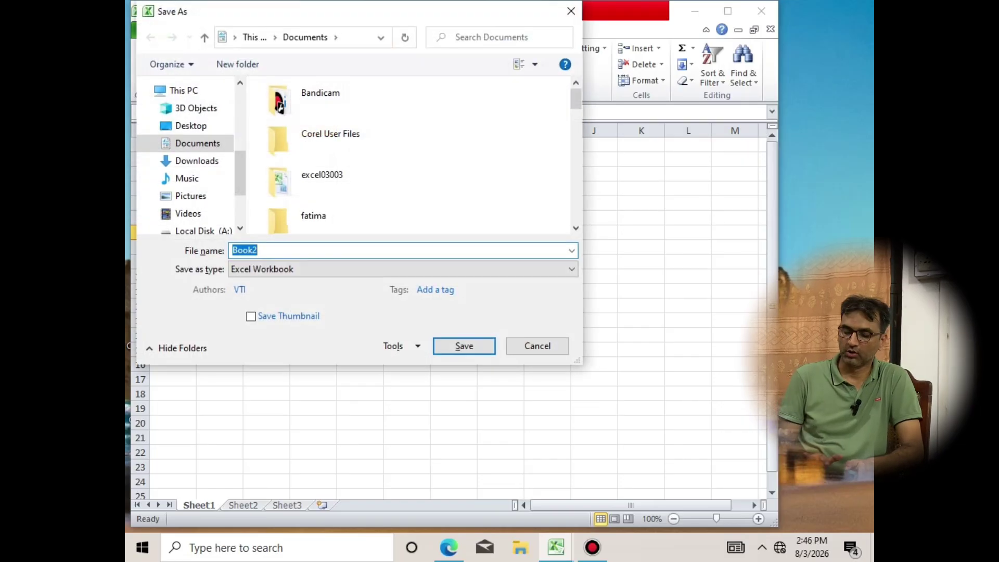
key(BackSpace)
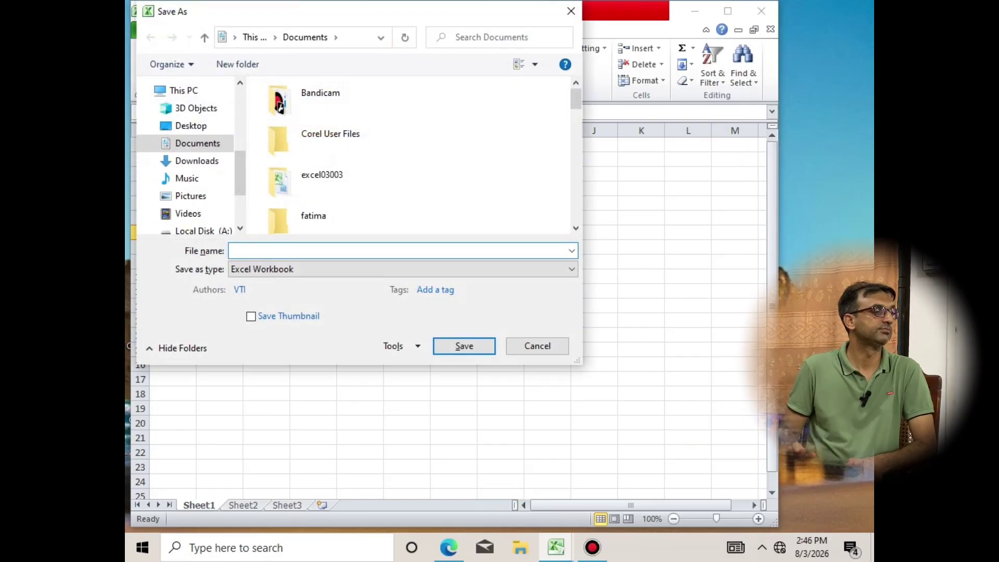
text(32)
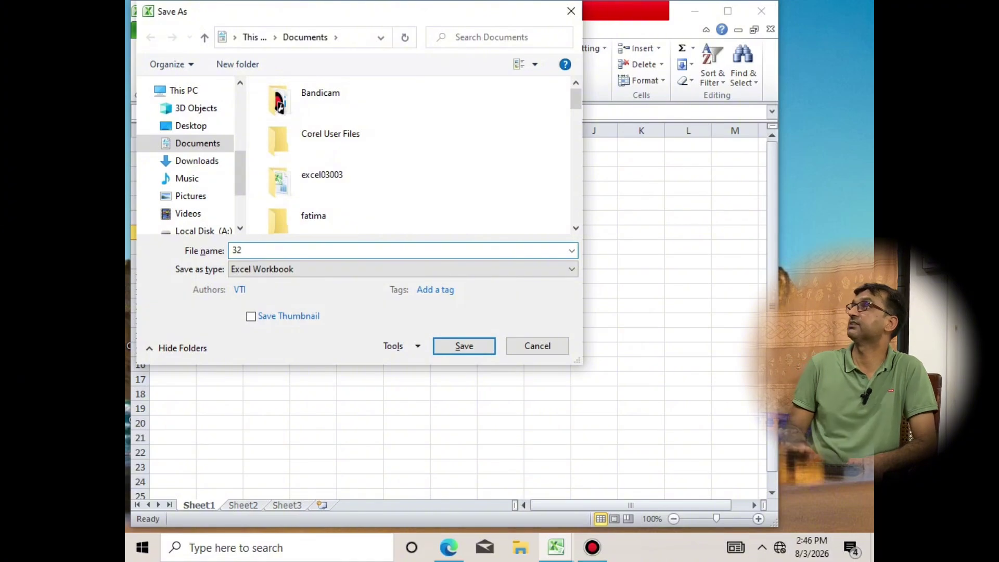
text( ch)
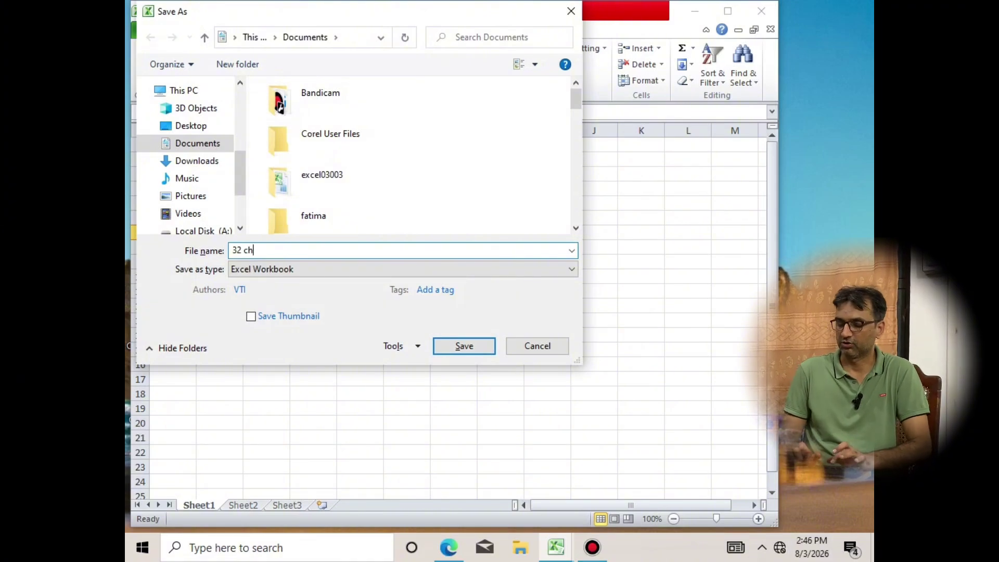
text(ock)
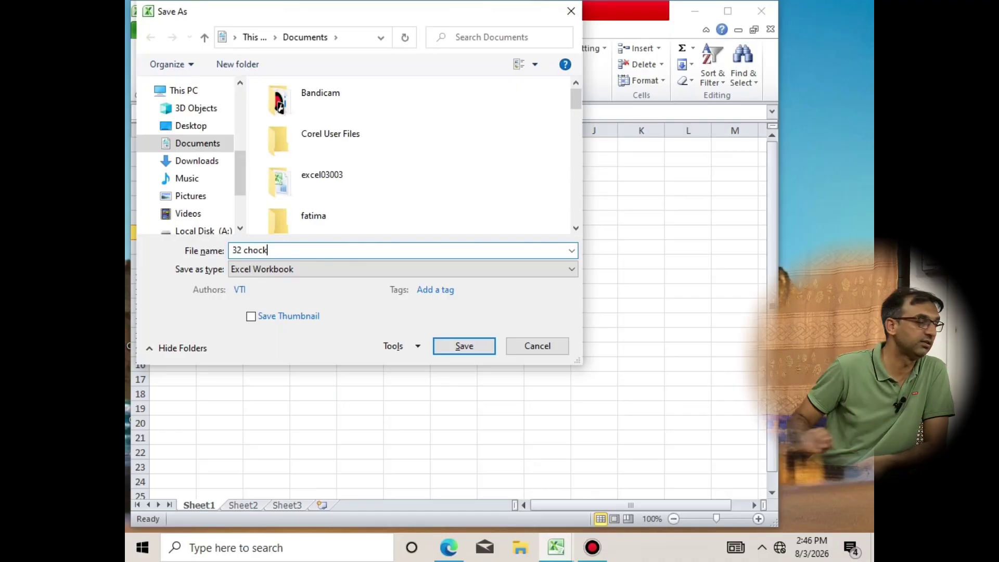
click(191, 125)
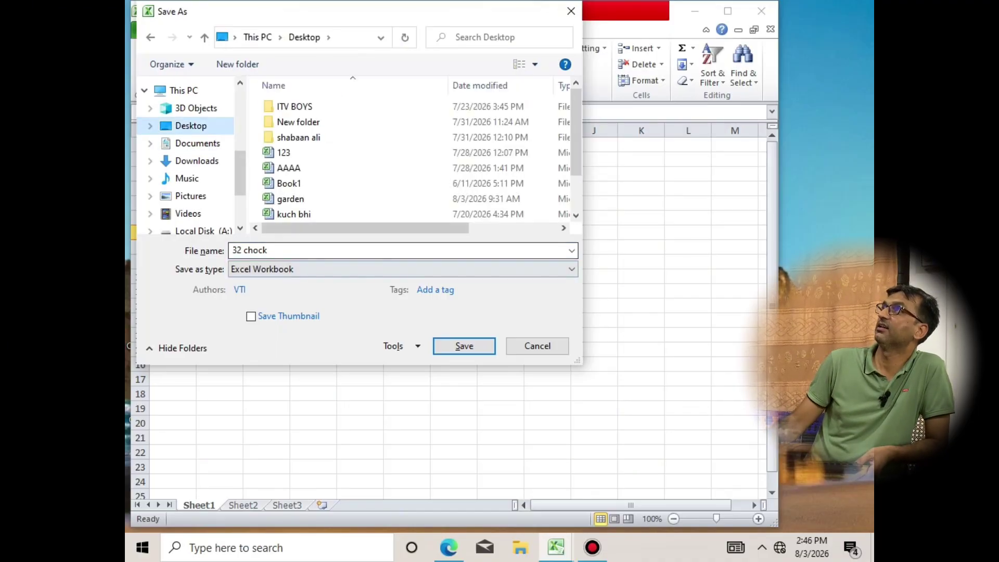
key(Return)
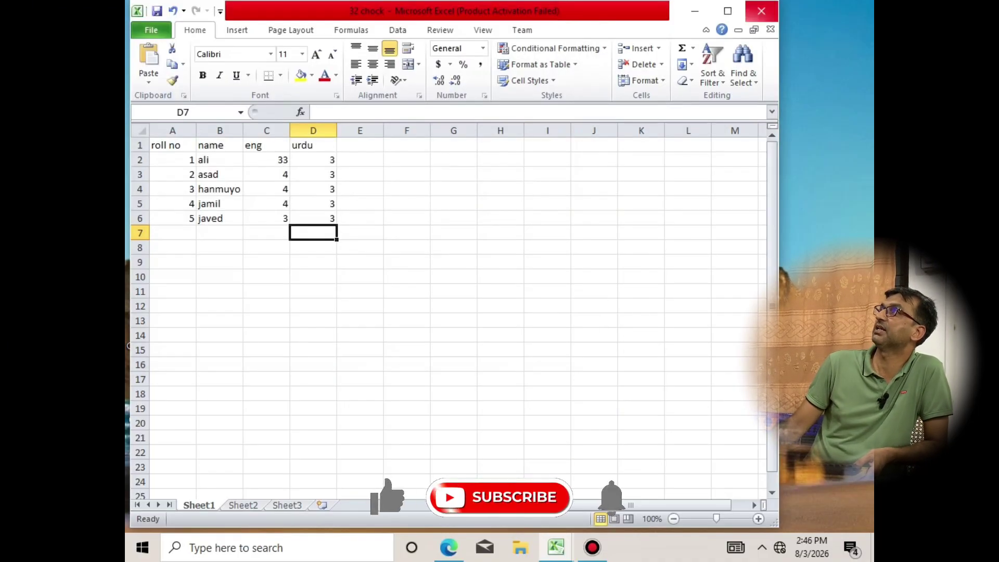
Step: Open the "r and d" Word document from the desktop and dismiss the Office activation notice
key(super+d)
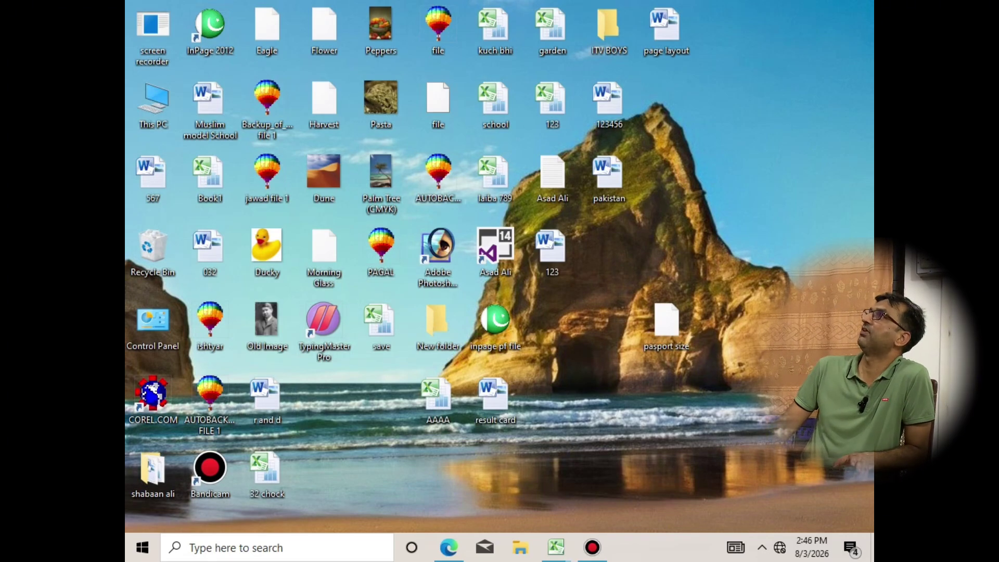
double_click(265, 401)
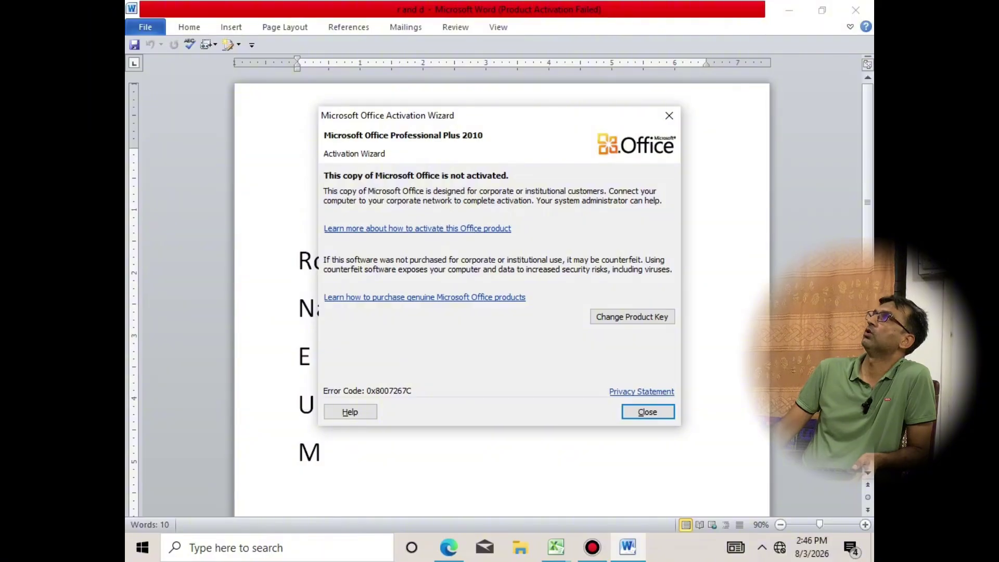
click(648, 411)
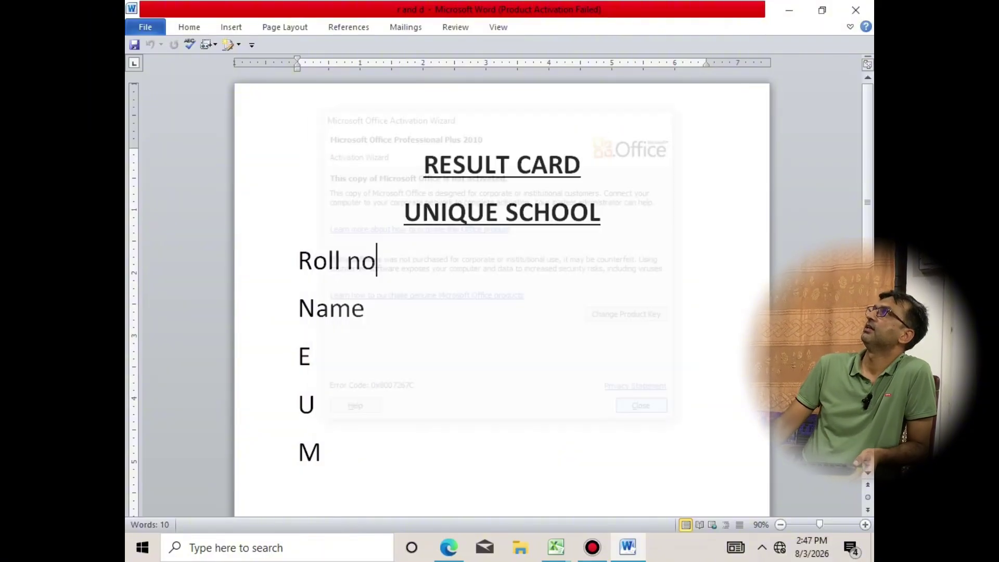
Step: Start the step-by-step mail merge wizard for Letters using the current document, and choose Type a new list for the recipients
click(406, 27)
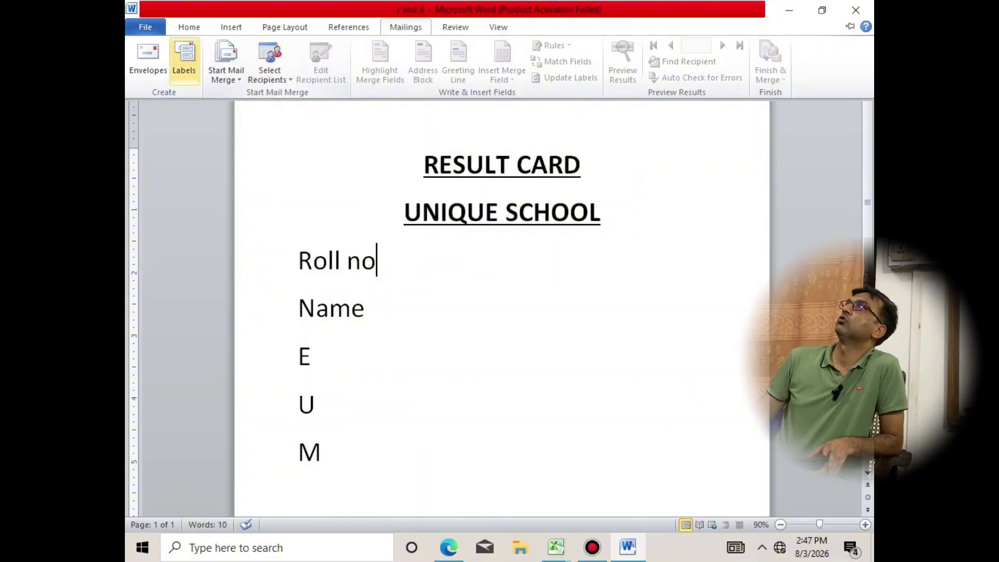
click(226, 62)
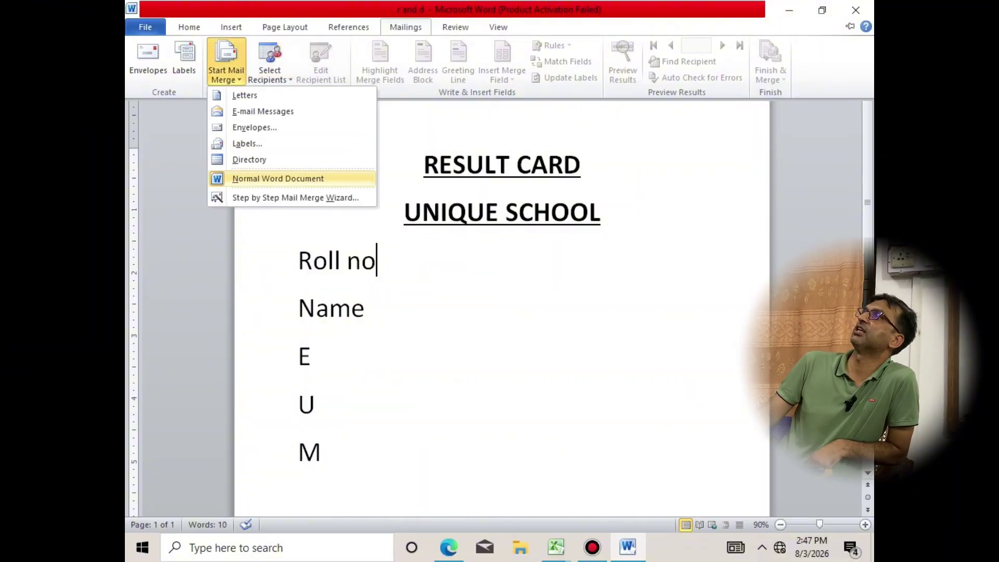
click(295, 197)
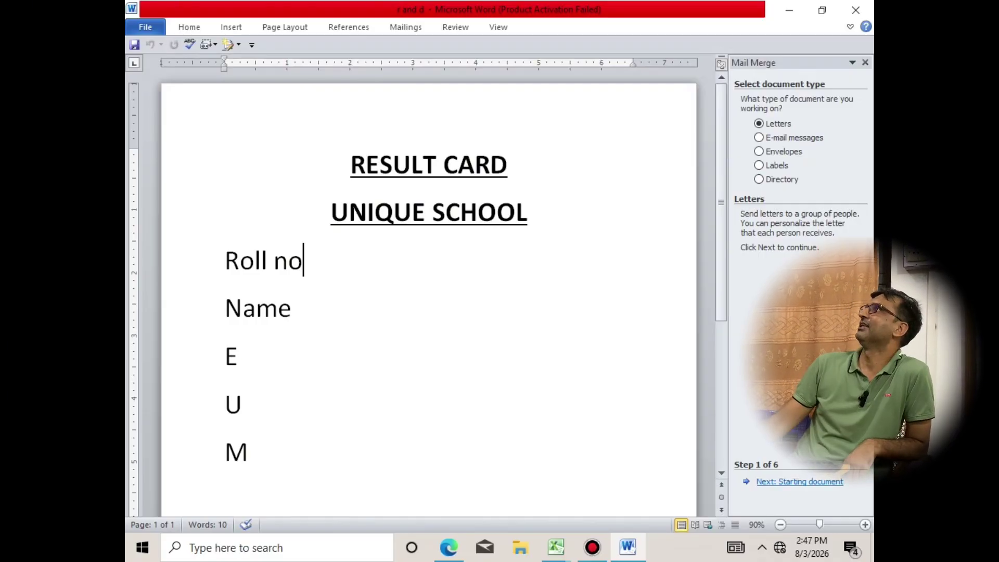
click(800, 481)
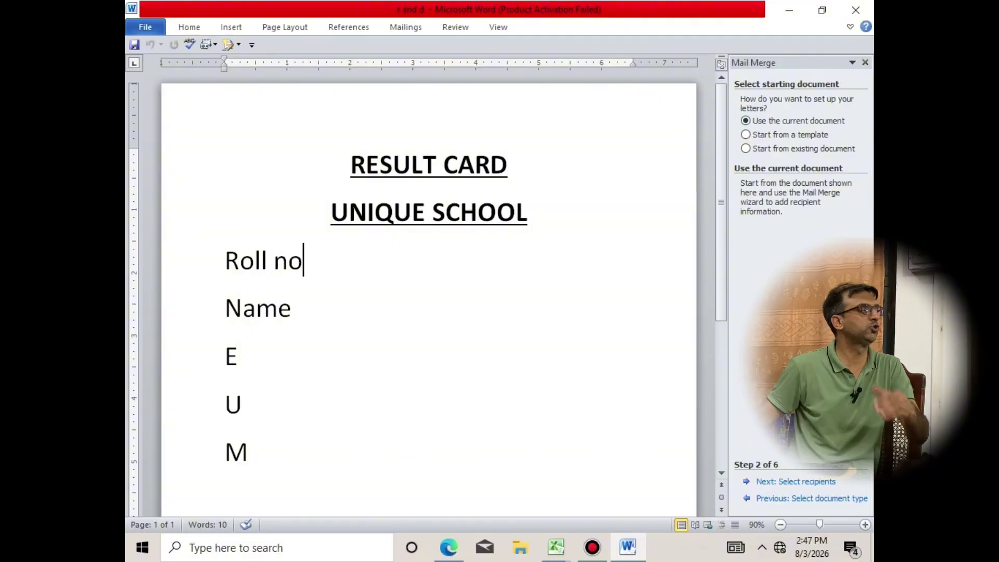
click(796, 482)
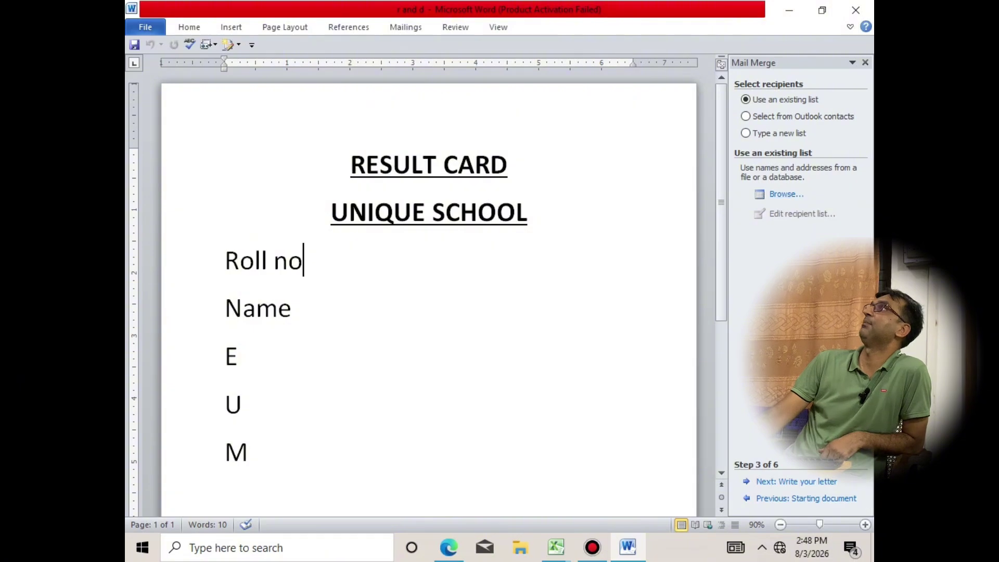
click(746, 133)
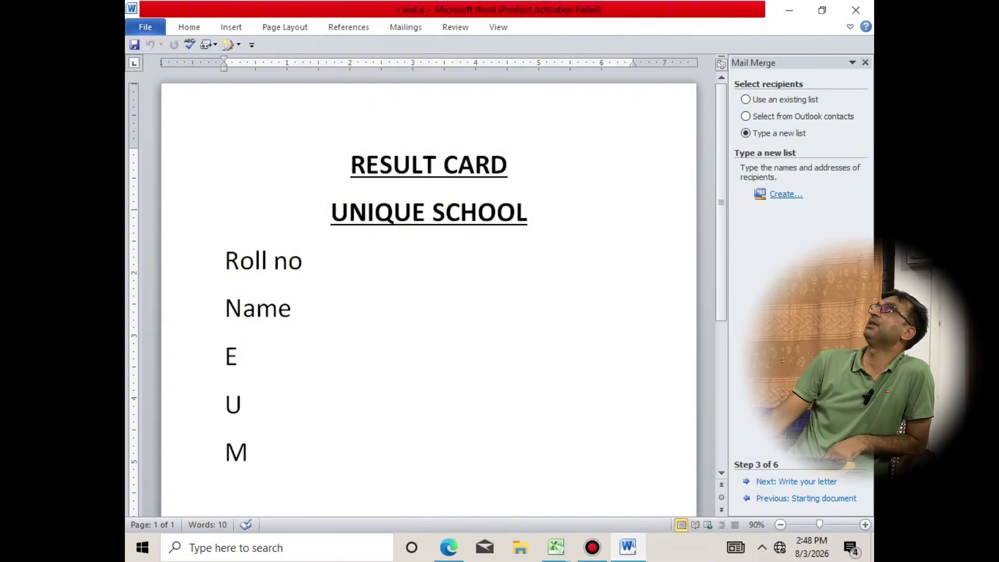
Step: Switch the recipients to an existing list and load Sheet1$ of the "32 chock" workbook from the Desktop, accepting all listed recipients
click(786, 194)
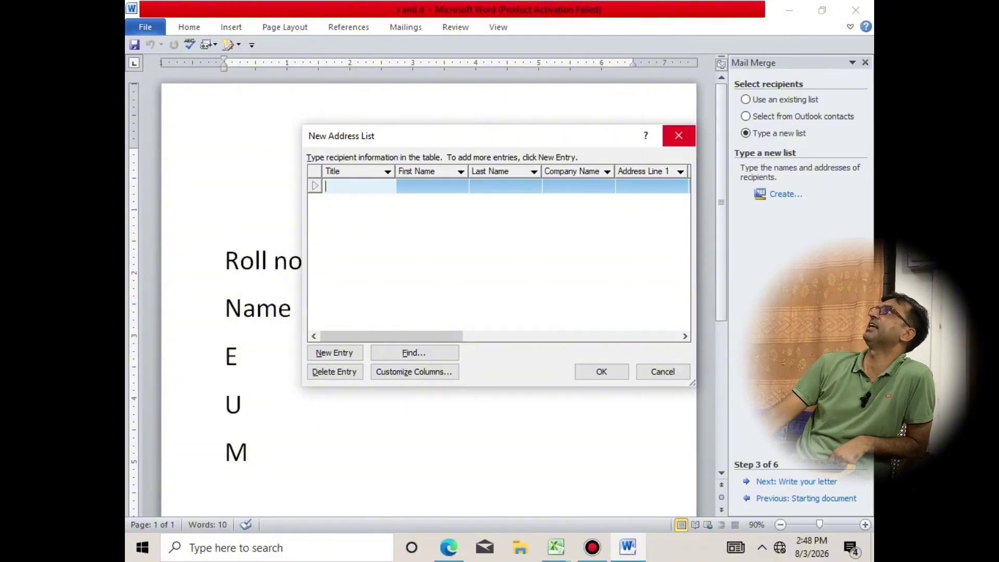
click(678, 136)
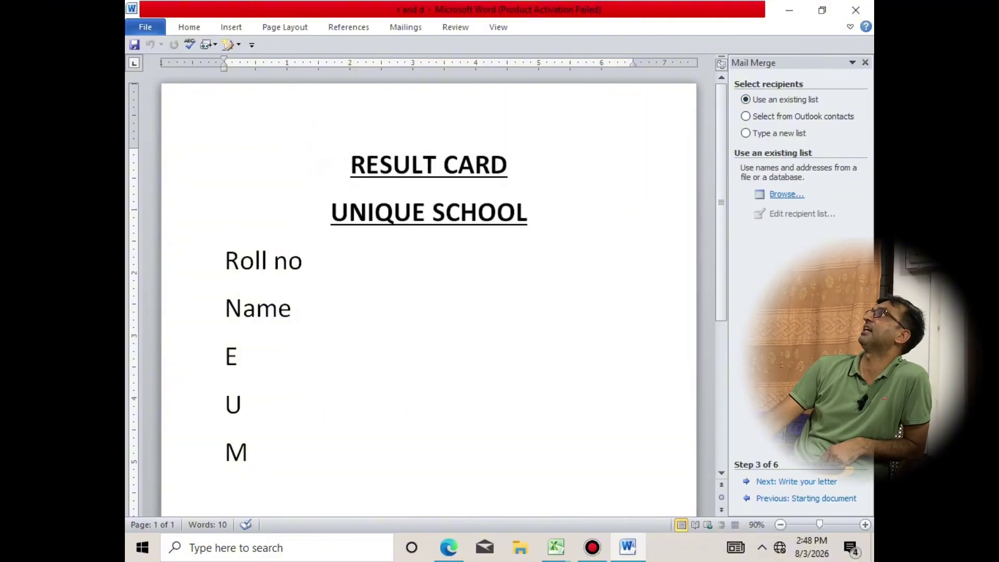
click(786, 194)
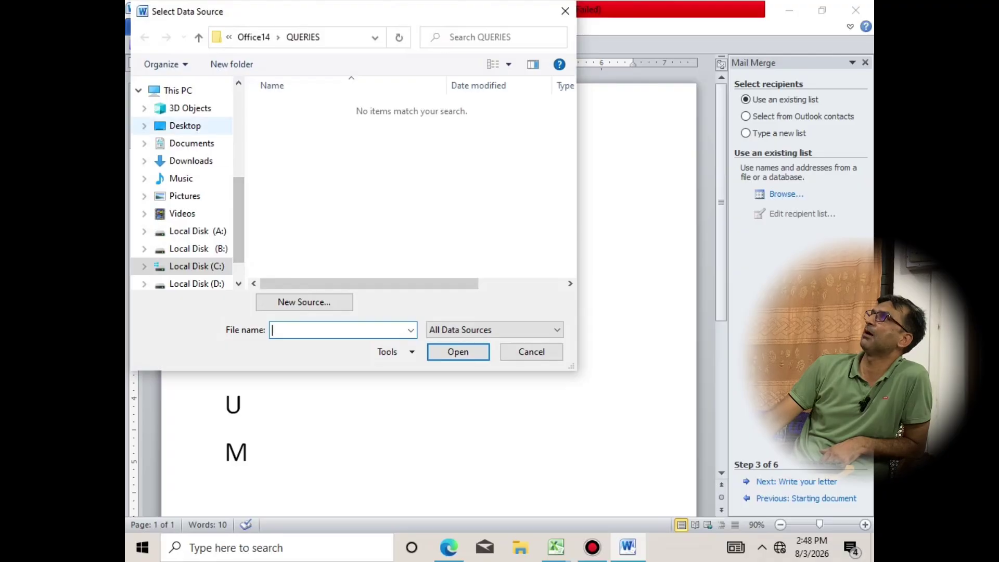
click(185, 125)
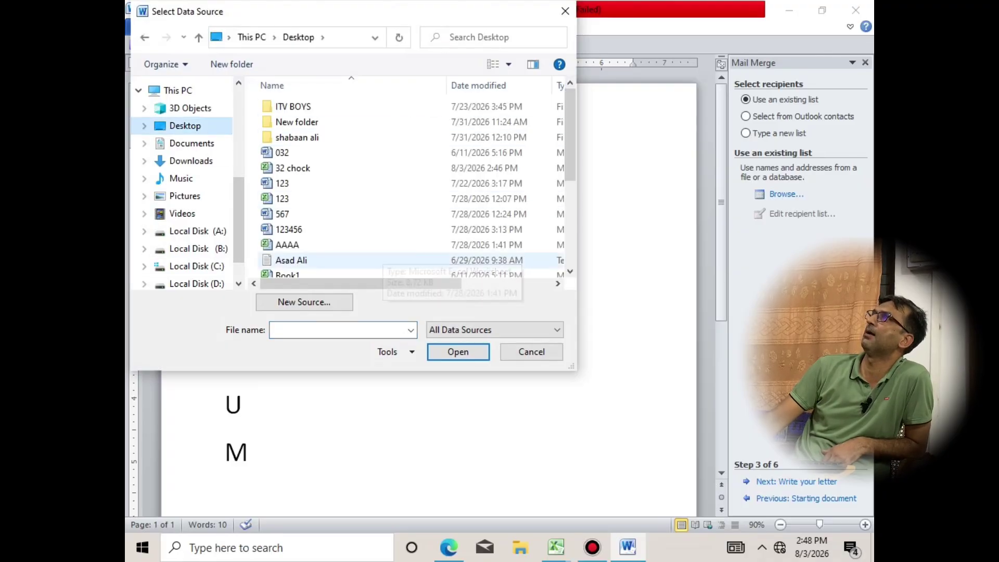
double_click(293, 168)
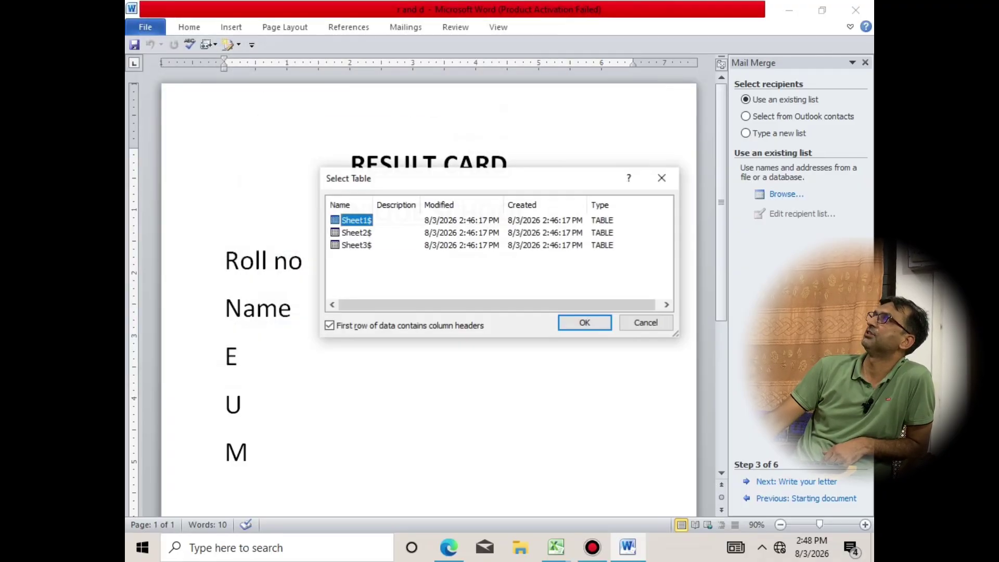
key(Return)
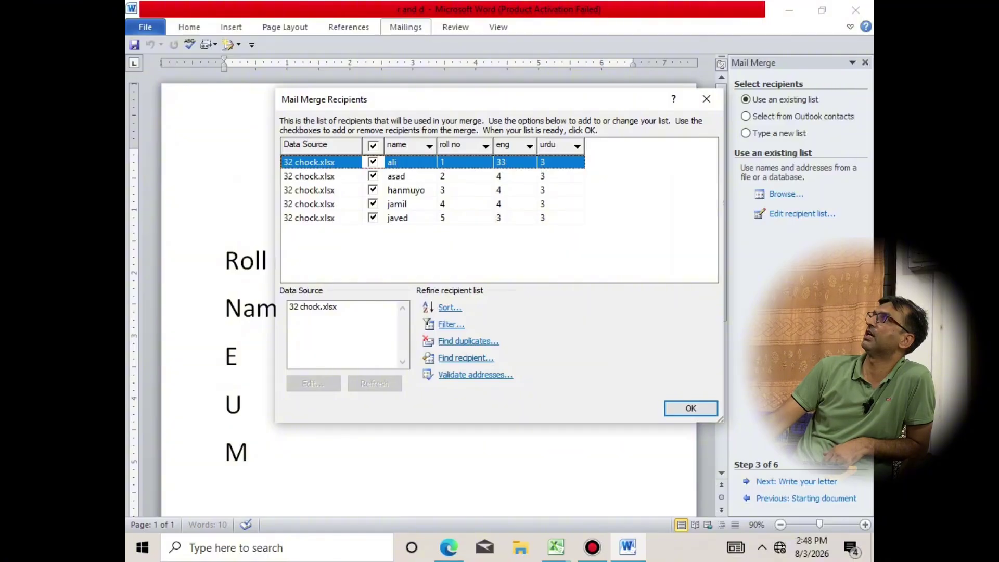
key(Return)
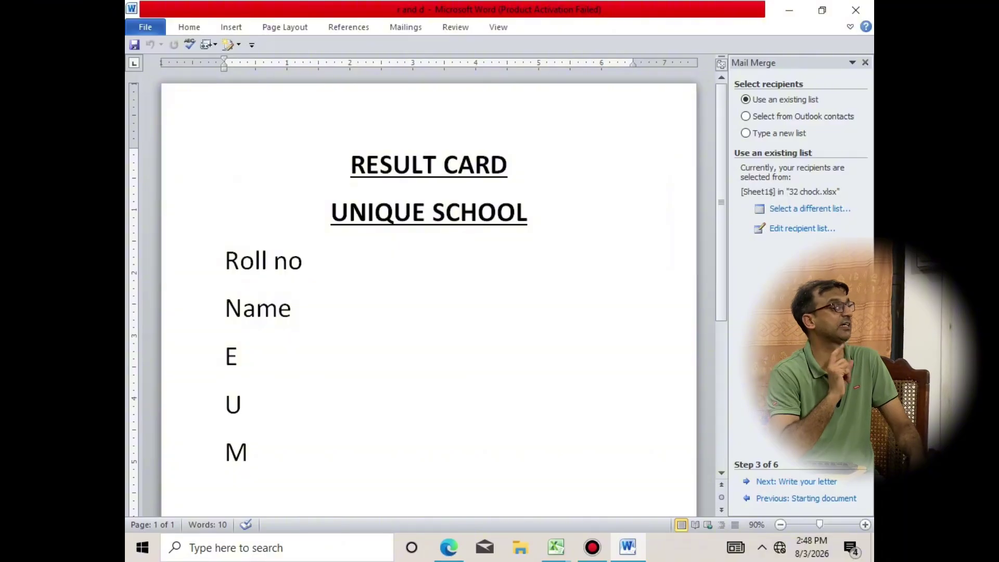
click(250, 405)
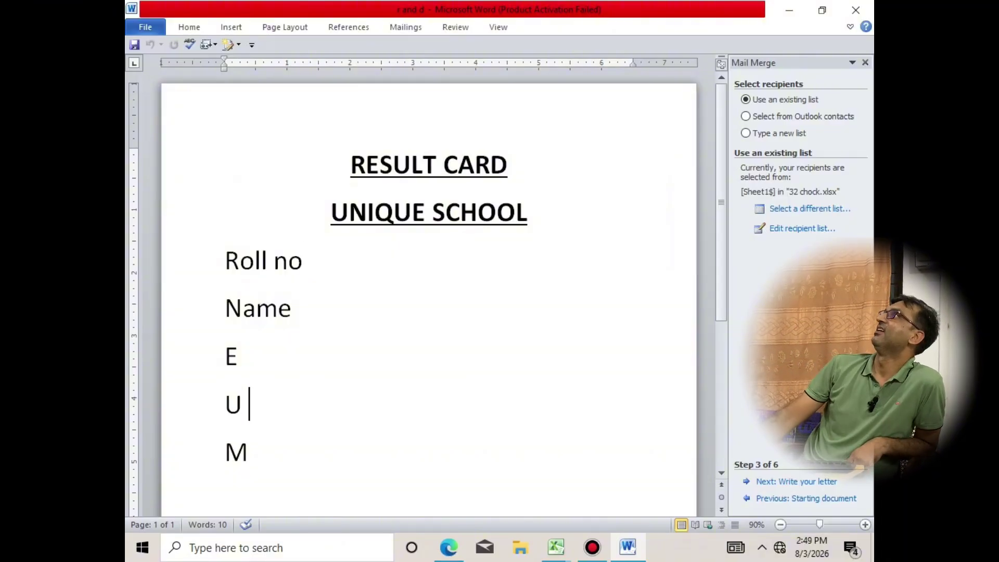
click(239, 357)
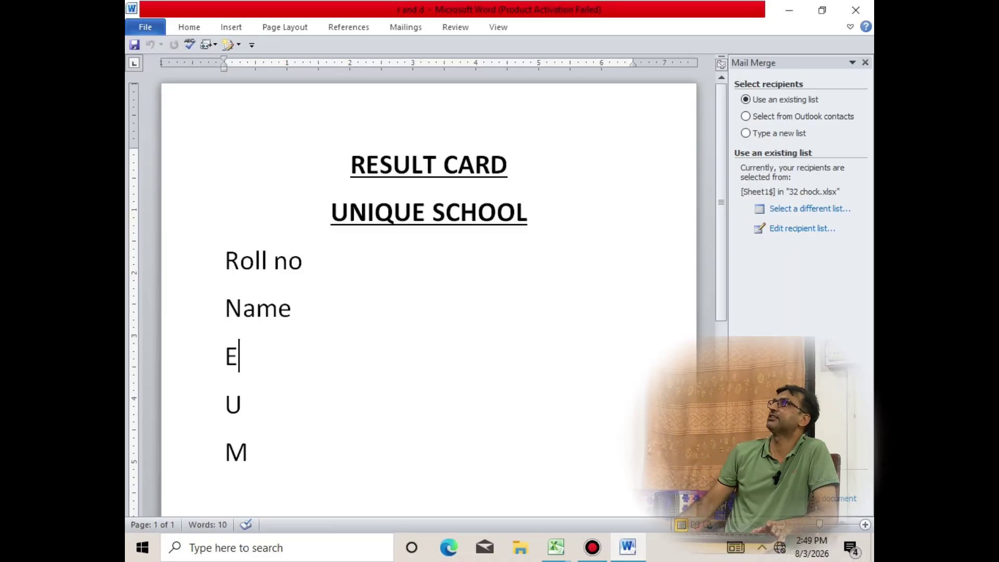
click(331, 212)
click(304, 260)
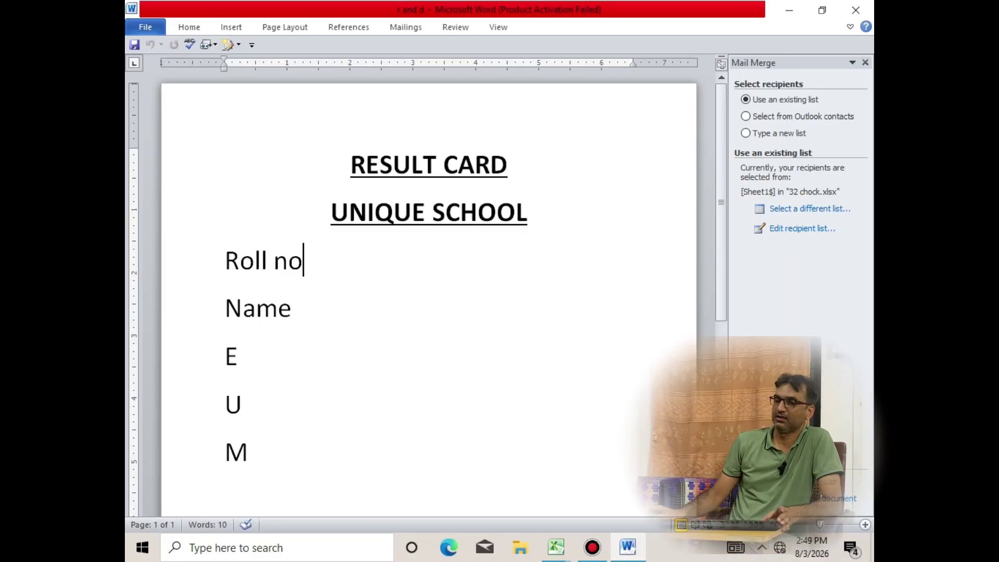
click(508, 164)
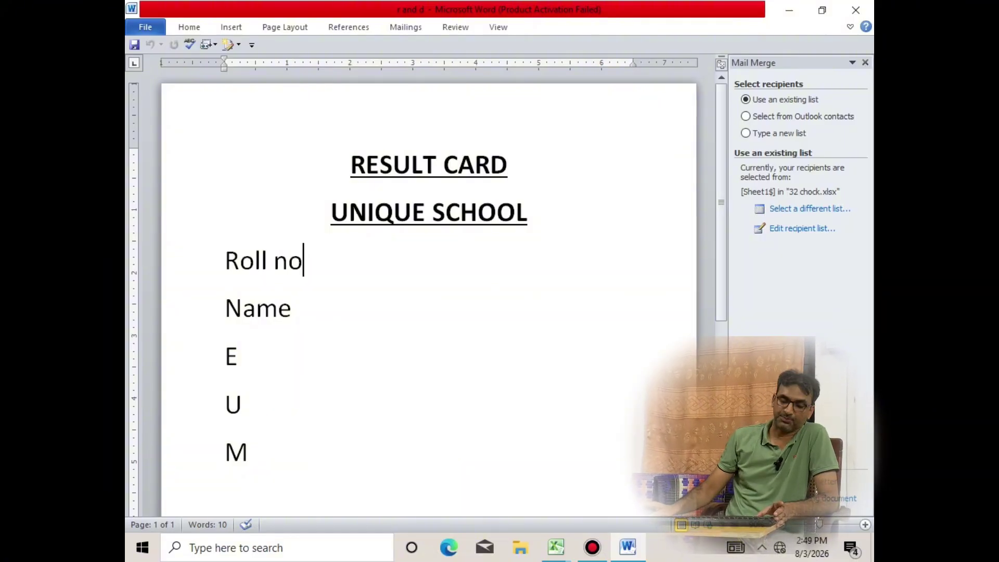
Step: Add four tab spaces after "Roll no", advance the wizard to writing the letter, and insert the roll no merge field there
click(302, 260)
key(Tab)
key(Tab)
key(Tab)
key(Tab)
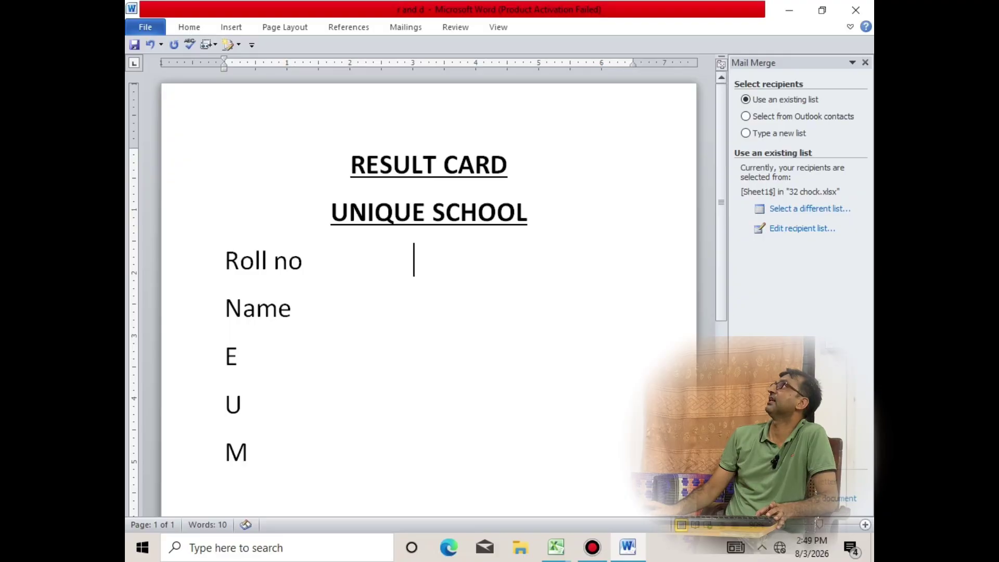
click(816, 487)
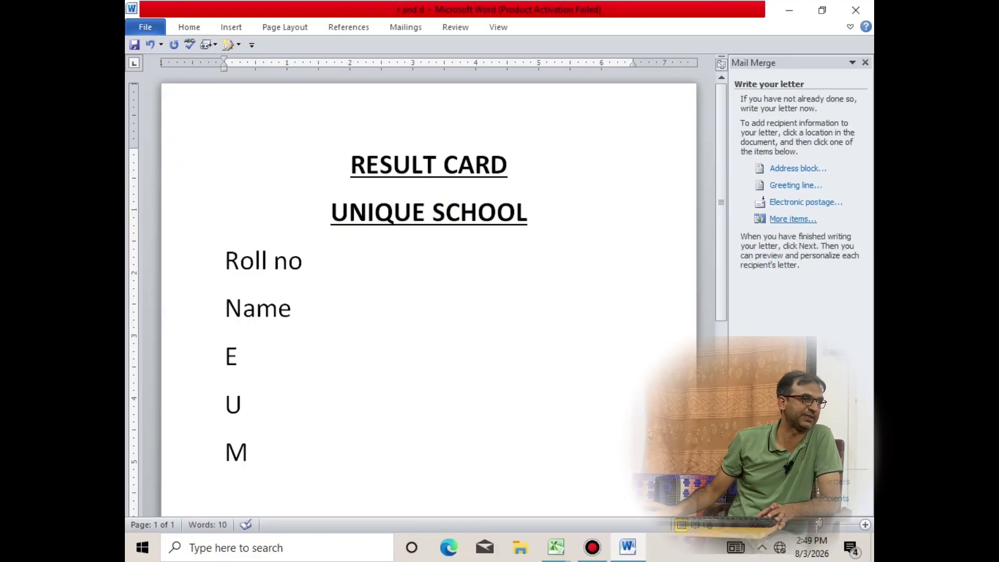
click(793, 219)
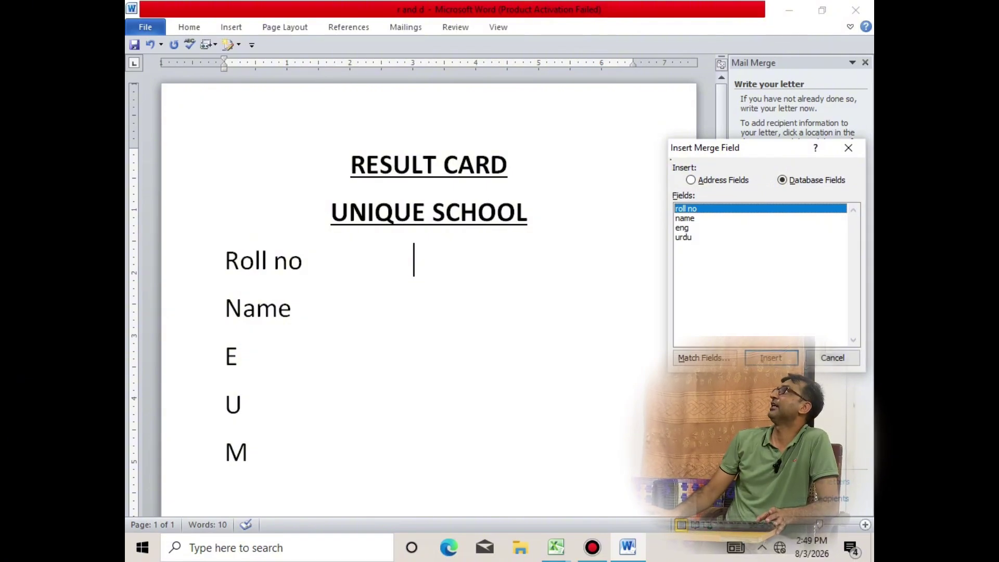
key(Return)
key(Escape)
Step: Add tab spacing after the "Name" label and choose the name database field as the merge field for that line
click(239, 356)
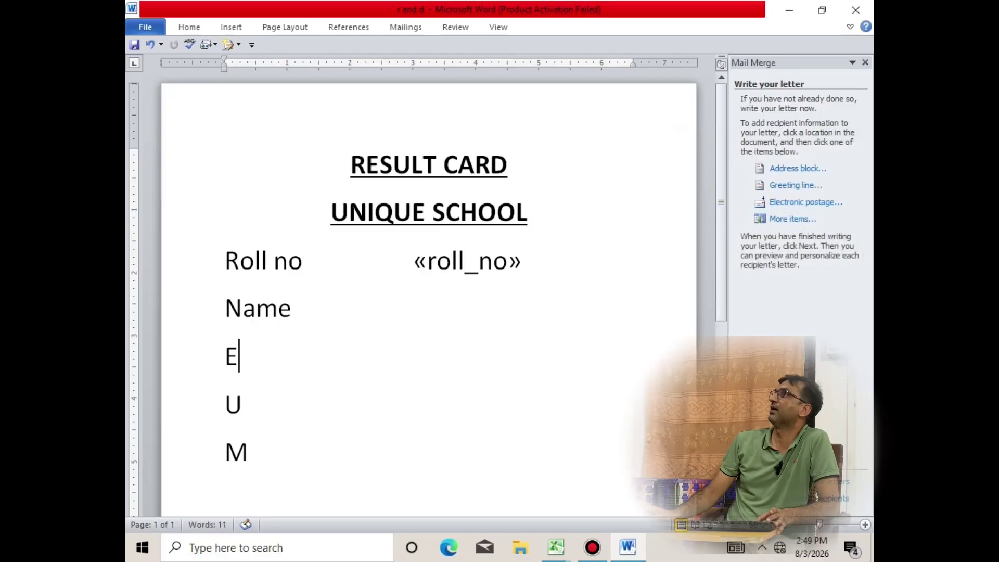
click(292, 308)
key(Tab)
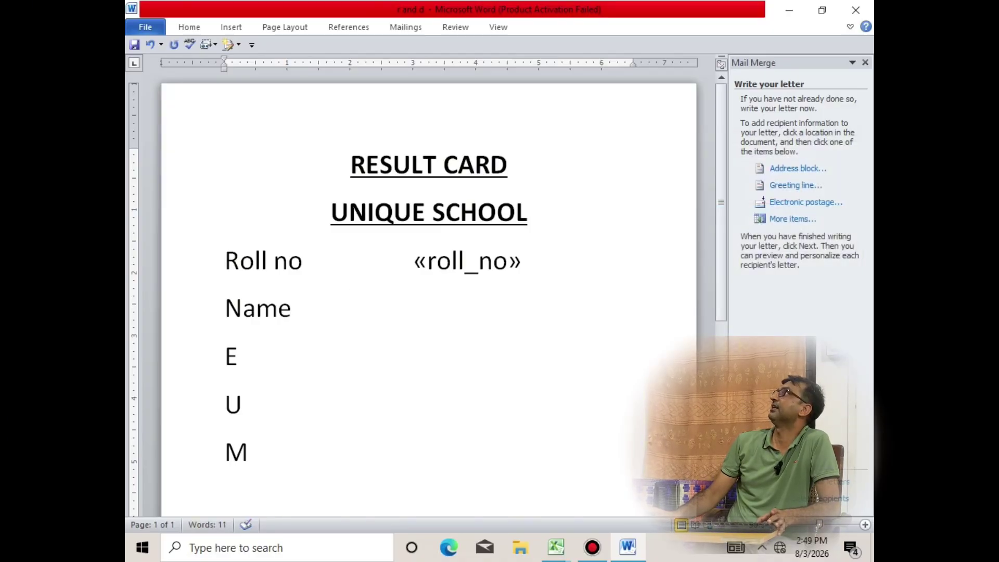
click(792, 219)
click(793, 218)
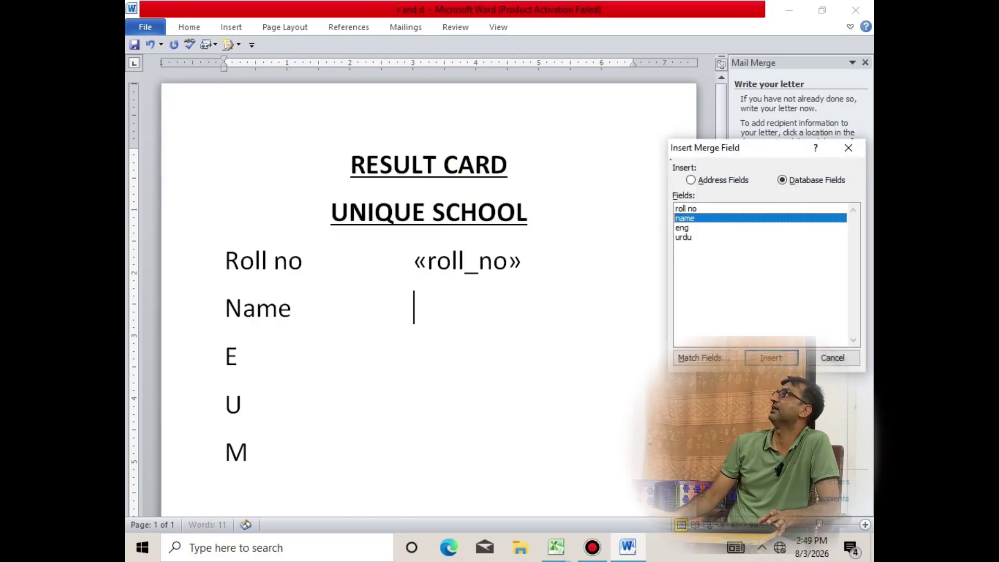